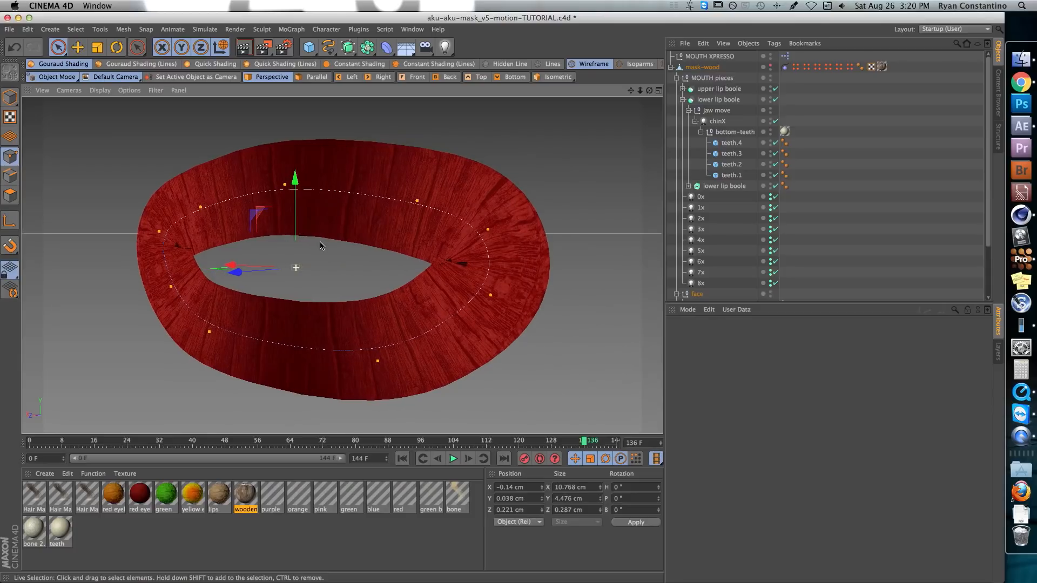
Disable the lips sweep object in the face group and turn the view around its bare splines
{"action": "scroll", "coordinate": [695, 260], "scroll_direction": "down", "scroll_amount": 3}
{"action": "left_click", "coordinate": [702, 268]}
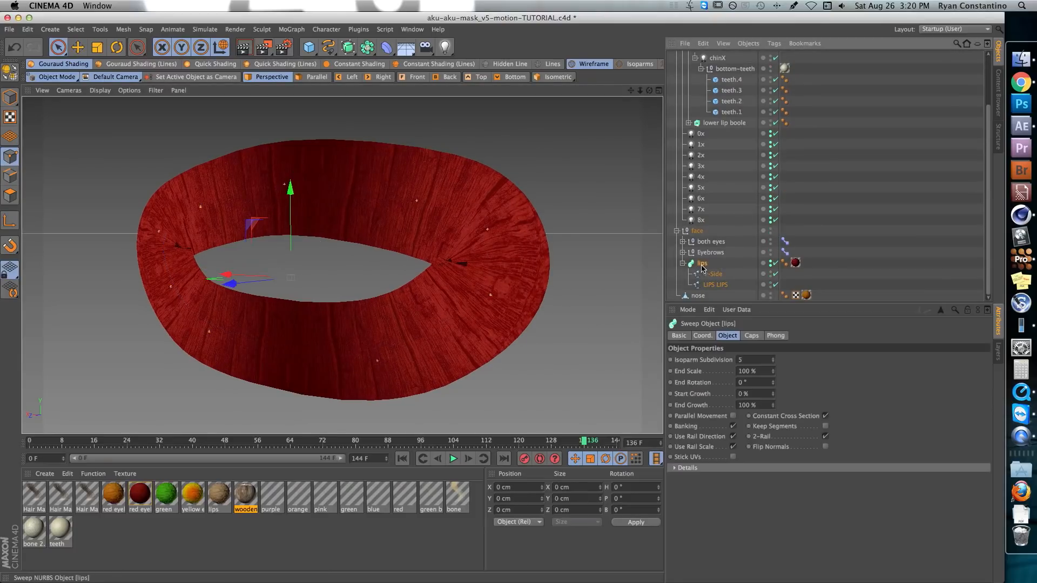
{"action": "left_click", "coordinate": [777, 263]}
{"action": "left_click_drag", "start_coordinate": [410, 257], "coordinate": [196, 247], "text": "alt"}
{"action": "middle_click_drag", "start_coordinate": [260, 236], "coordinate": [323, 233], "text": "alt"}
{"action": "left_click_drag", "start_coordinate": [409, 230], "coordinate": [374, 231], "text": "alt"}
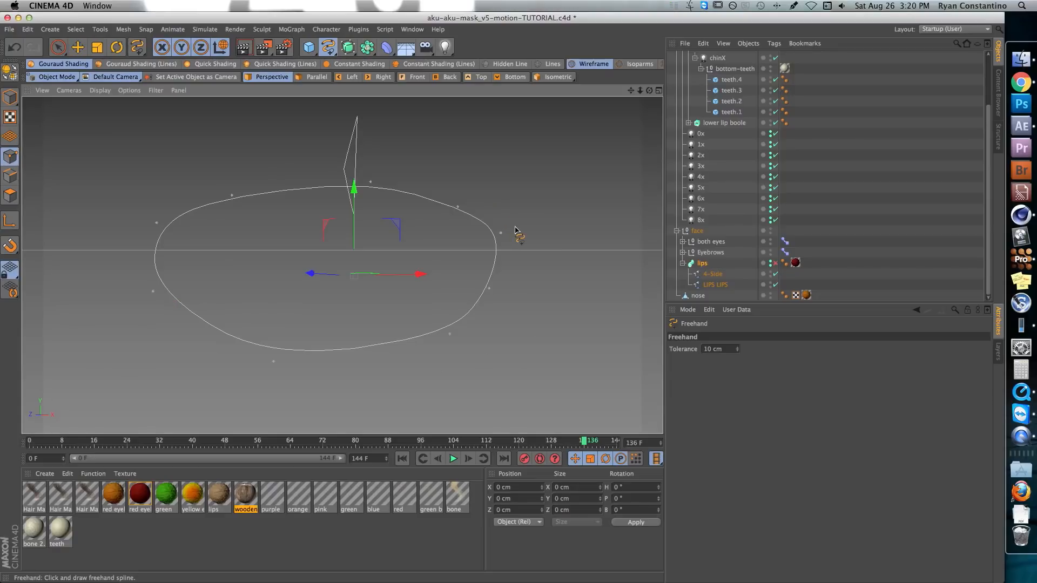
In the front view, draw a curved six-point Bezier spline beside the lips outline
{"action": "key", "text": "F4"}
{"action": "right_click_drag", "start_coordinate": [402, 235], "coordinate": [451, 229], "text": "alt"}
{"action": "middle_click_drag", "start_coordinate": [451, 229], "coordinate": [365, 320], "text": "alt"}
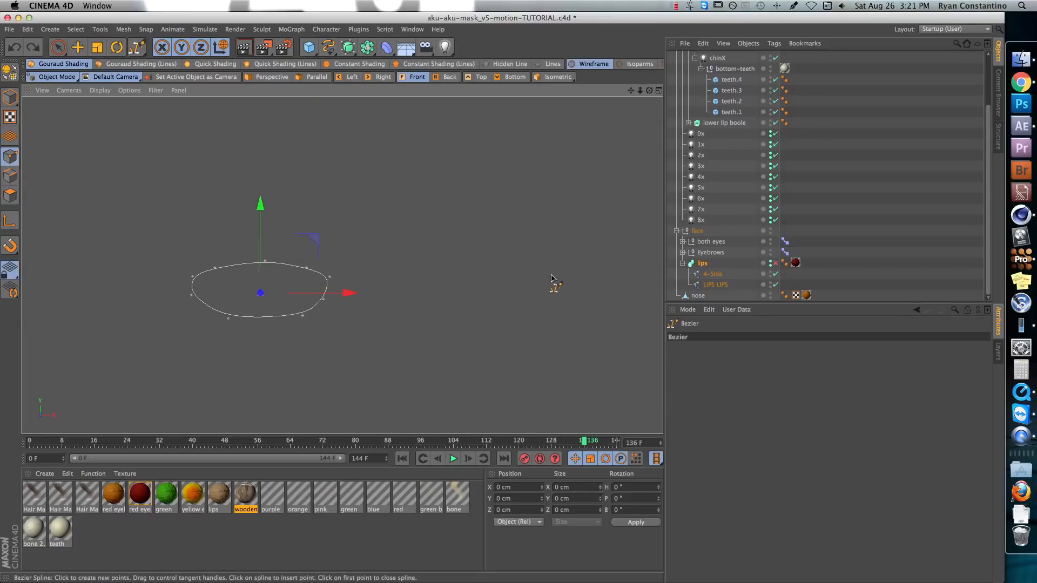
{"action": "left_click", "coordinate": [551, 274]}
{"action": "left_click_drag", "start_coordinate": [507, 246], "coordinate": [483, 246]}
{"action": "left_click", "coordinate": [439, 252]}
{"action": "left_click_drag", "start_coordinate": [411, 282], "coordinate": [426, 301]}
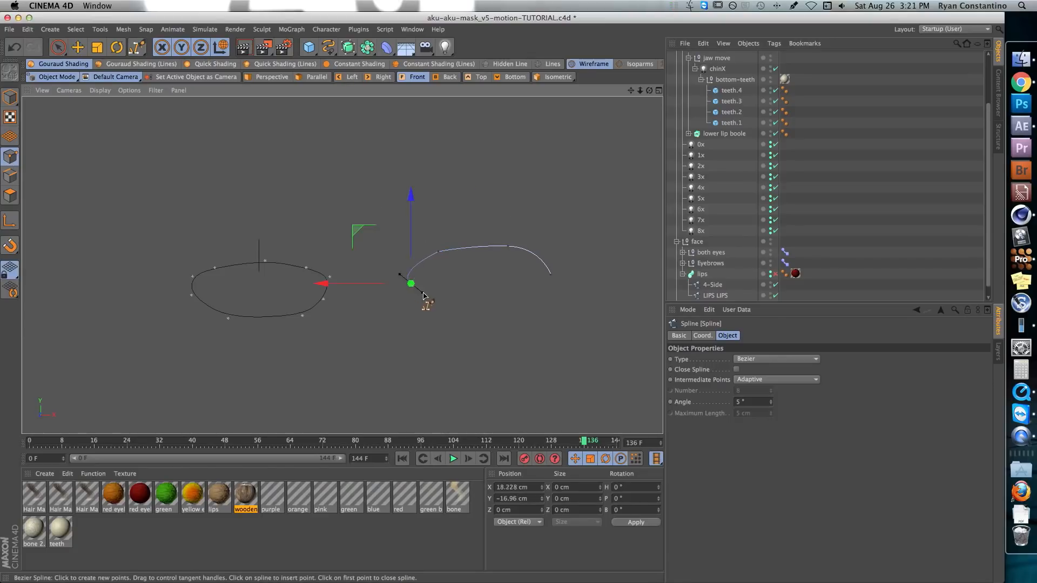
{"action": "left_click", "coordinate": [475, 310]}
{"action": "left_click", "coordinate": [521, 302]}
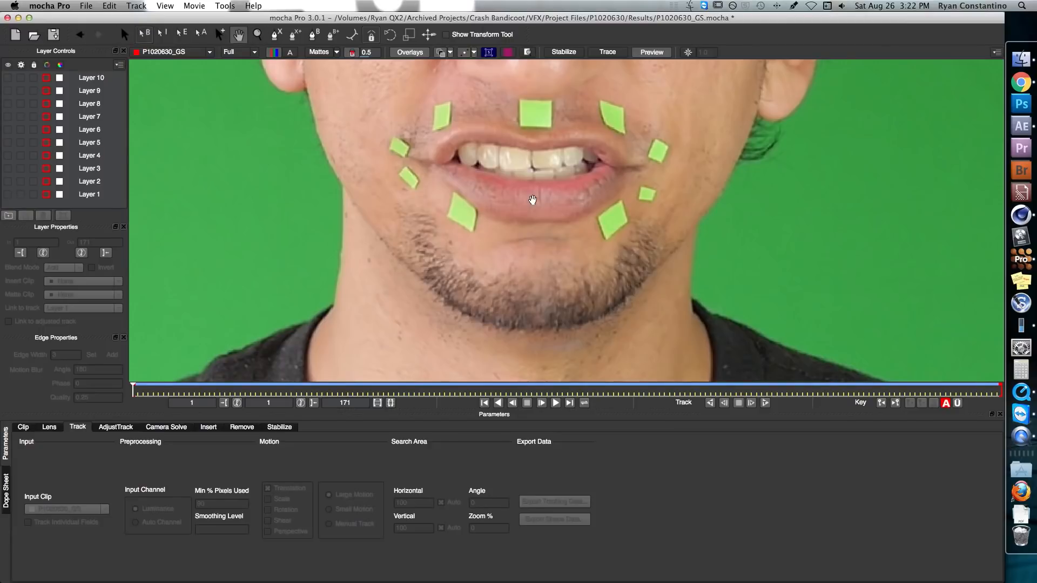
In mocha Pro, draw a four-point X-spline around the green marker below the mouth's right corner and track it forward
{"action": "left_click_drag", "start_coordinate": [533, 200], "coordinate": [567, 336]}
{"action": "key", "text": "z"}
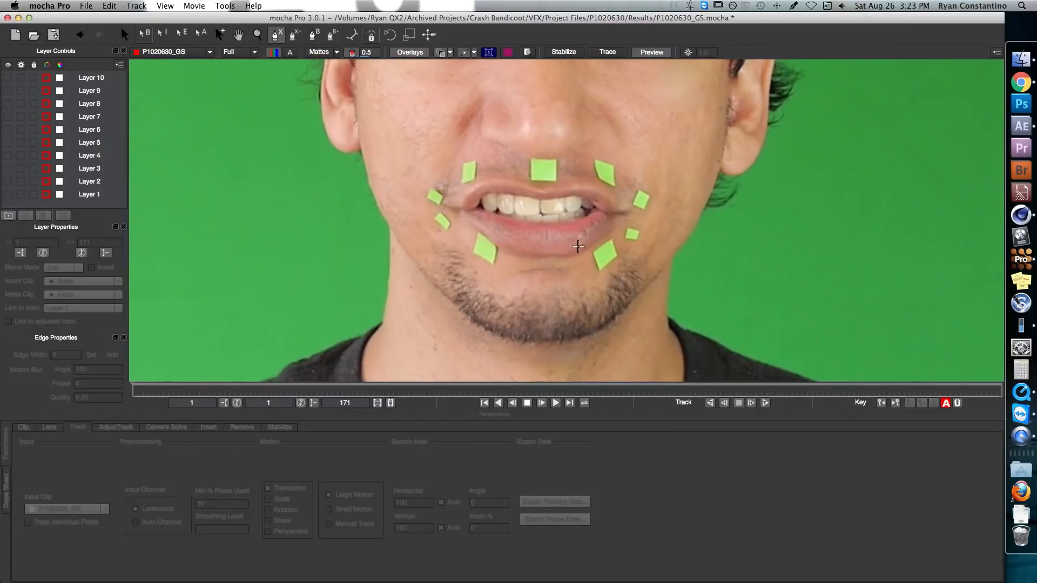
{"action": "left_click", "coordinate": [614, 229]}
{"action": "left_click", "coordinate": [584, 250]}
{"action": "left_click", "coordinate": [596, 284]}
{"action": "left_click", "coordinate": [629, 263]}
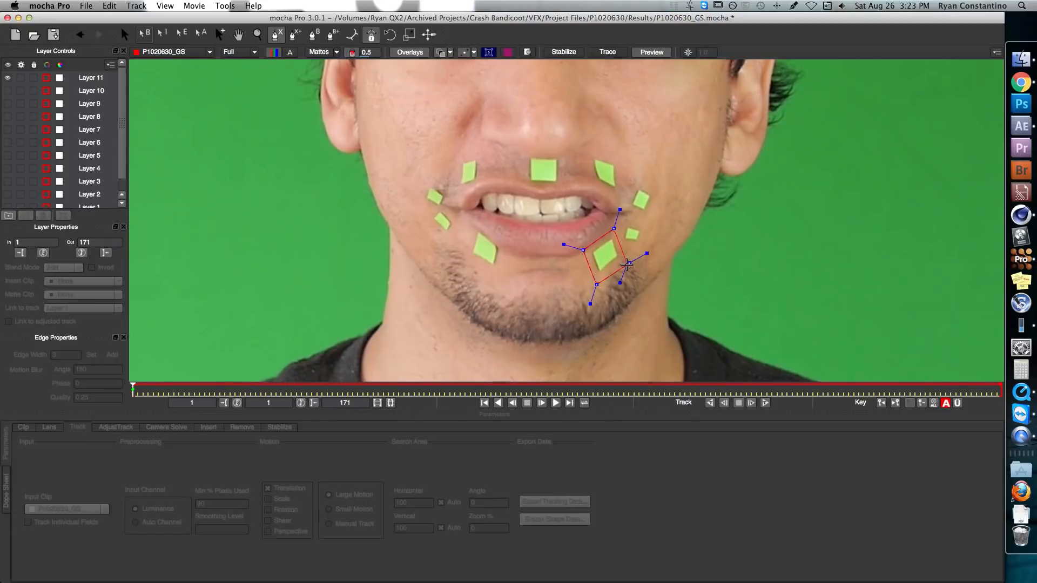
{"action": "right_click", "coordinate": [621, 267]}
{"action": "left_click", "coordinate": [764, 402]}
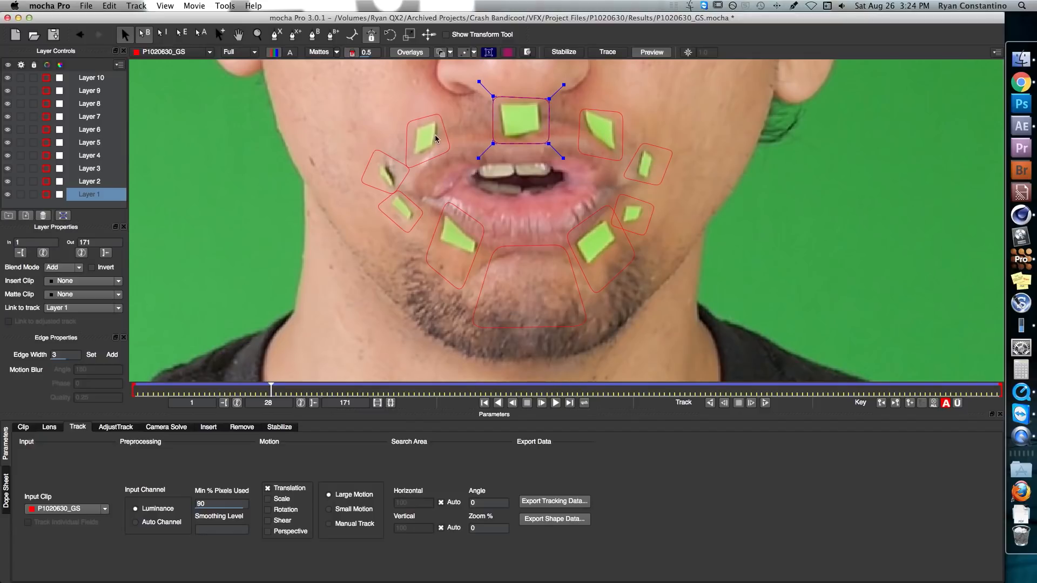
Compare the point numbering in aku-vertex-chart.psd with the lips model in CINEMA 4D, and return to mocha Pro
{"action": "key", "text": "super+Tab"}
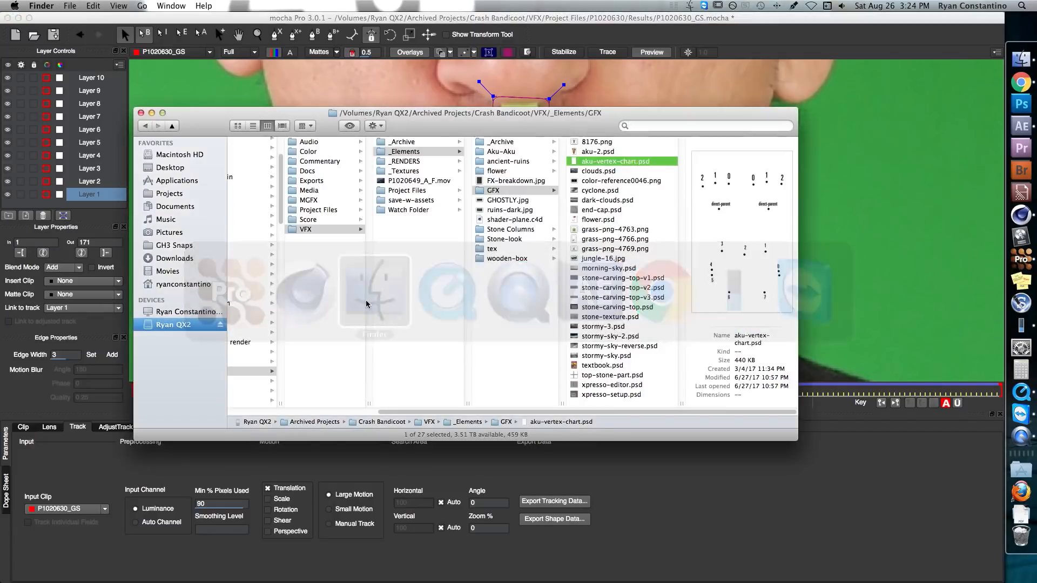
{"action": "key", "text": "space"}
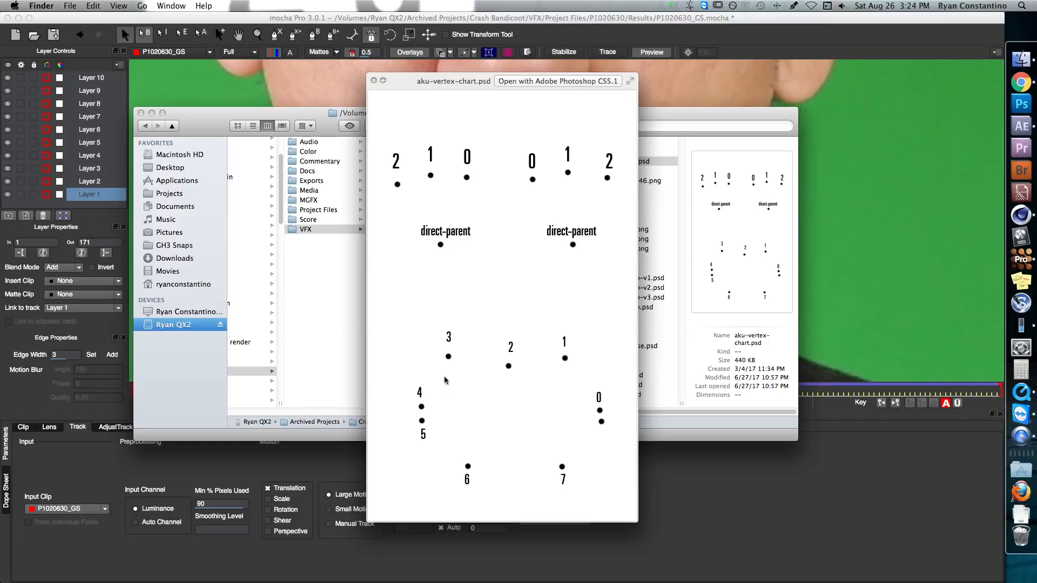
{"action": "key", "text": "super+Tab"}
{"action": "key", "text": "super+Tab"}
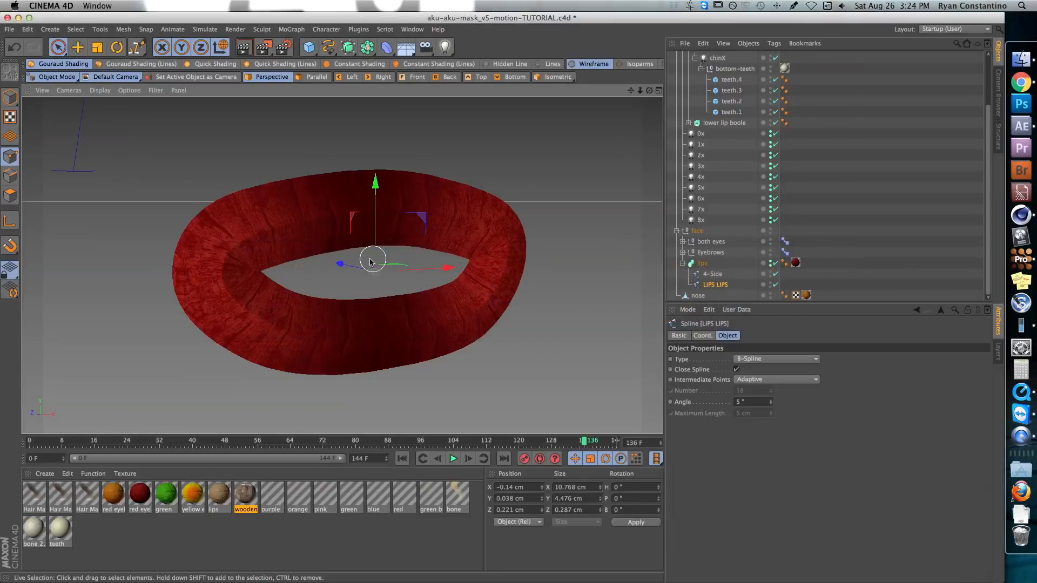
{"action": "key", "text": "super+Tab"}
{"action": "key", "text": "super+Tab"}
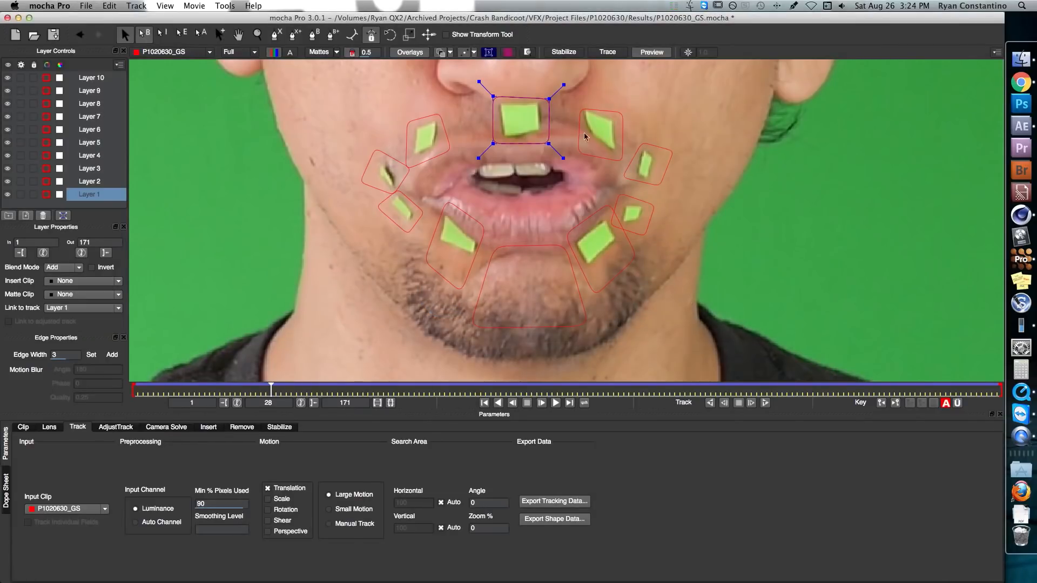
Export the upper-lip centre marker's tracking data, choosing the After Effects Transform Data format with anchor point, position, scale and rotation
{"action": "left_click", "coordinate": [548, 144]}
{"action": "left_click", "coordinate": [576, 502]}
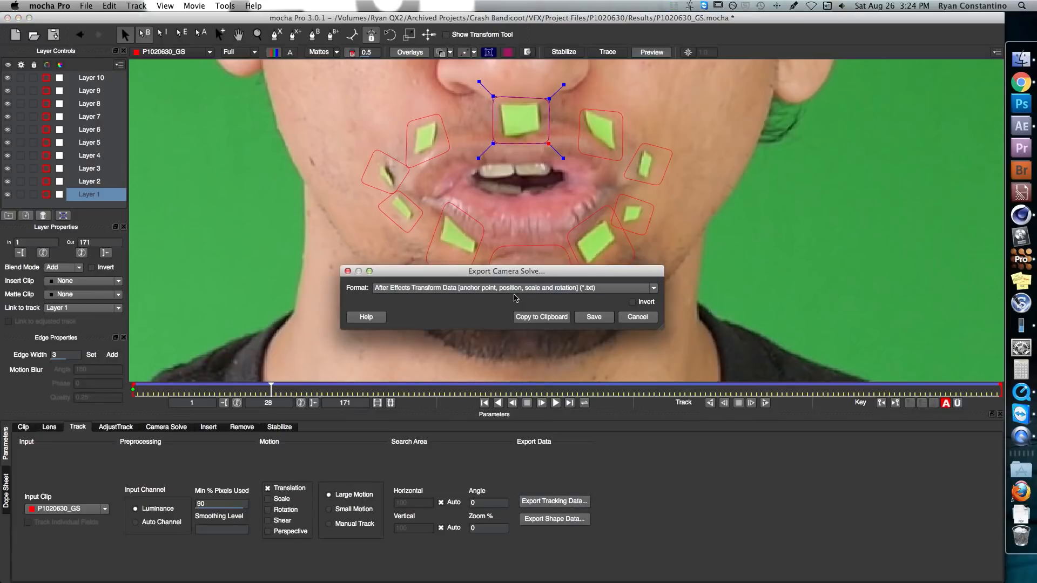
{"action": "left_click", "coordinate": [486, 289]}
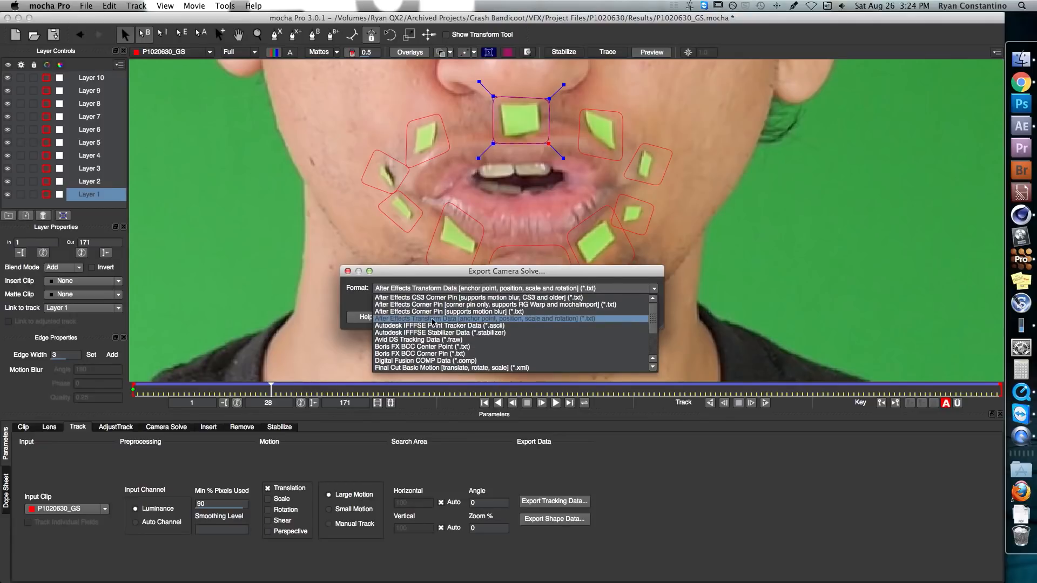
{"action": "left_click", "coordinate": [433, 320]}
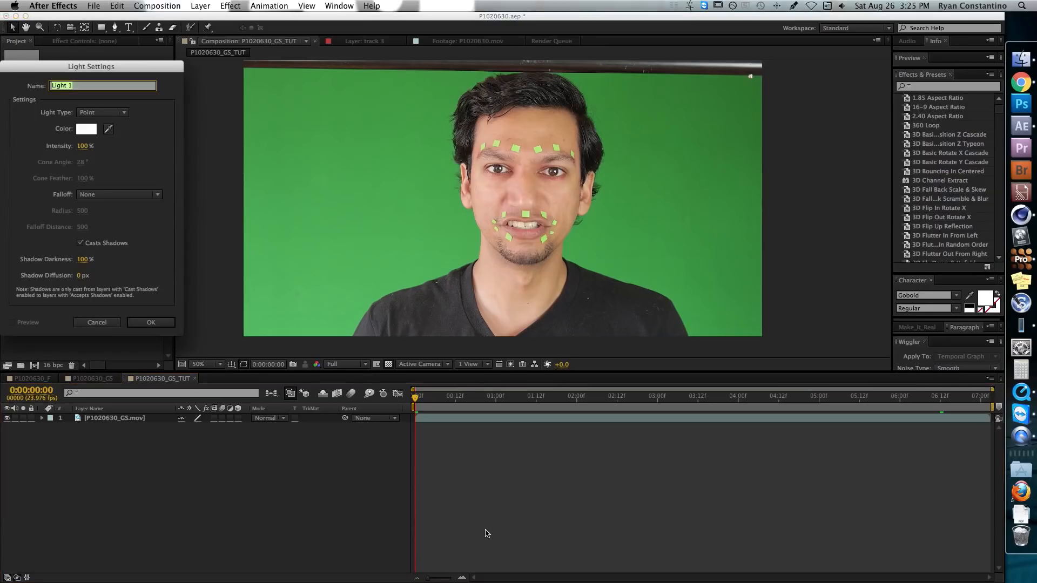
In After Effects, paste the tracking data onto Light 1 in P1020630_GS_TUT, reveal its keyframes and check its position over the upper-lip marker
{"action": "key", "text": "Return"}
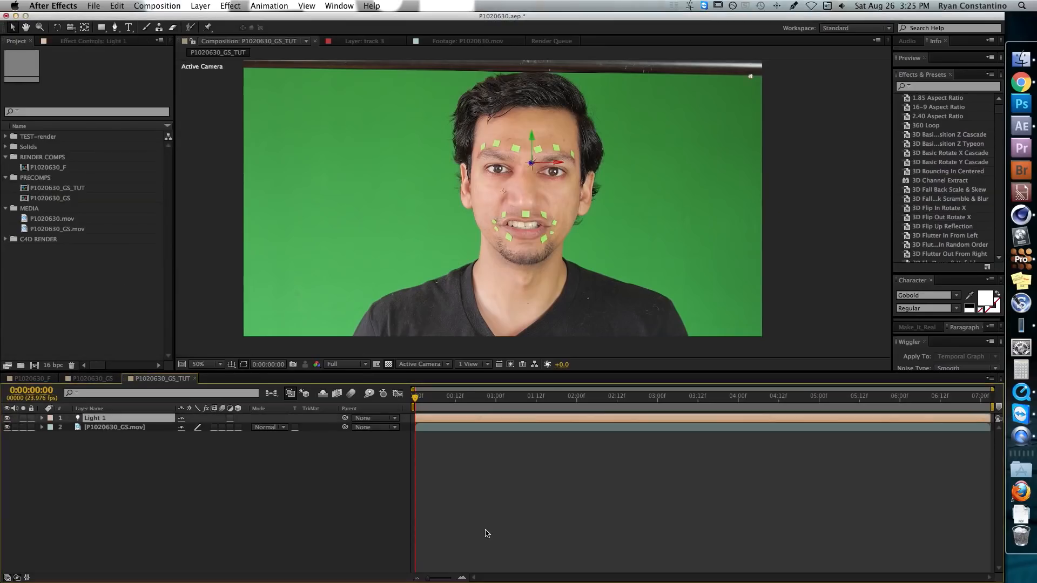
{"action": "key", "text": "super+v"}
{"action": "key", "text": "u"}
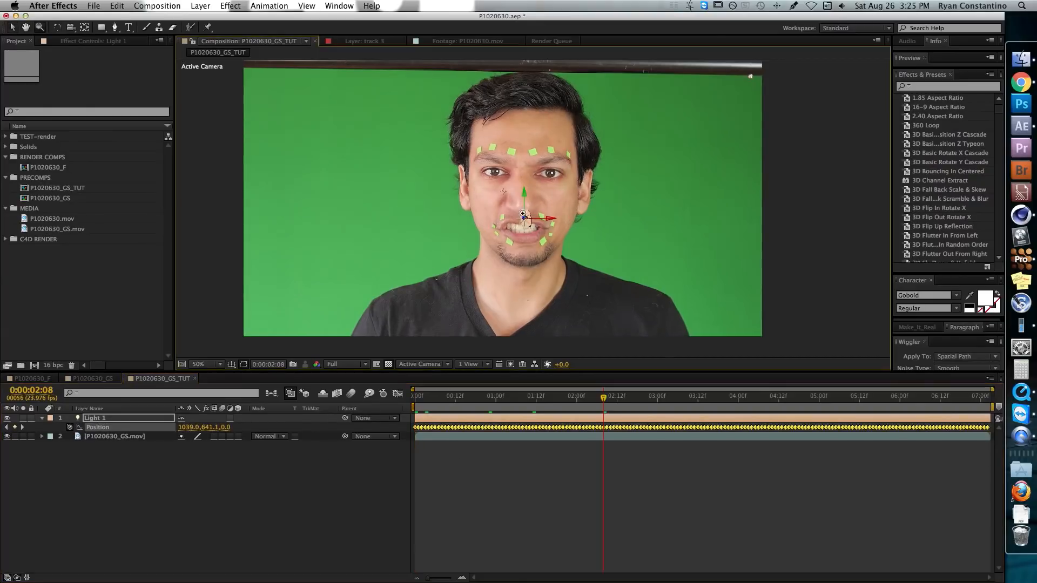
{"action": "key", "text": "z"}
{"action": "left_click", "coordinate": [527, 220]}
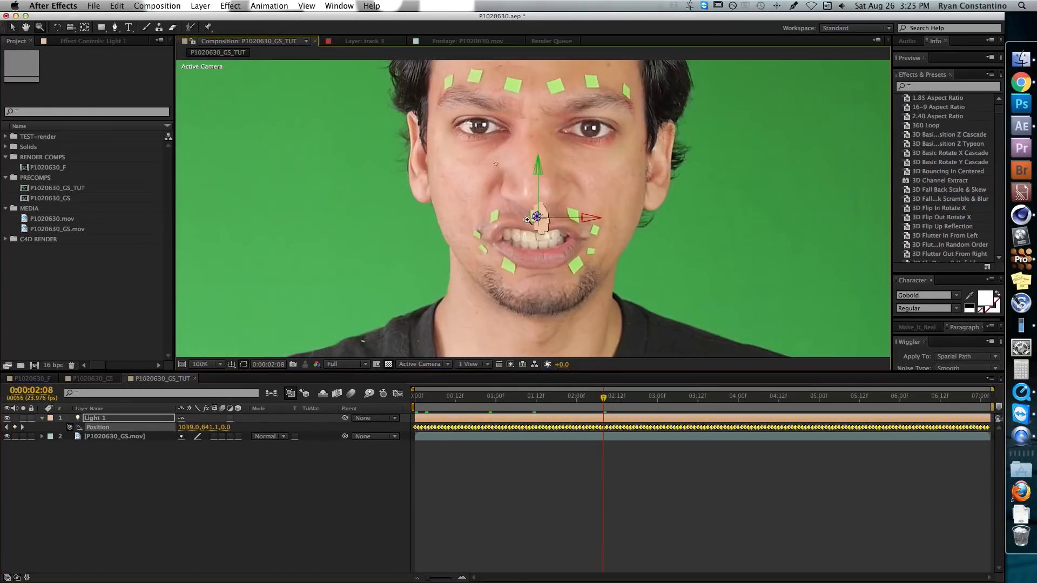
{"action": "left_click", "coordinate": [527, 220]}
{"action": "key", "text": "v"}
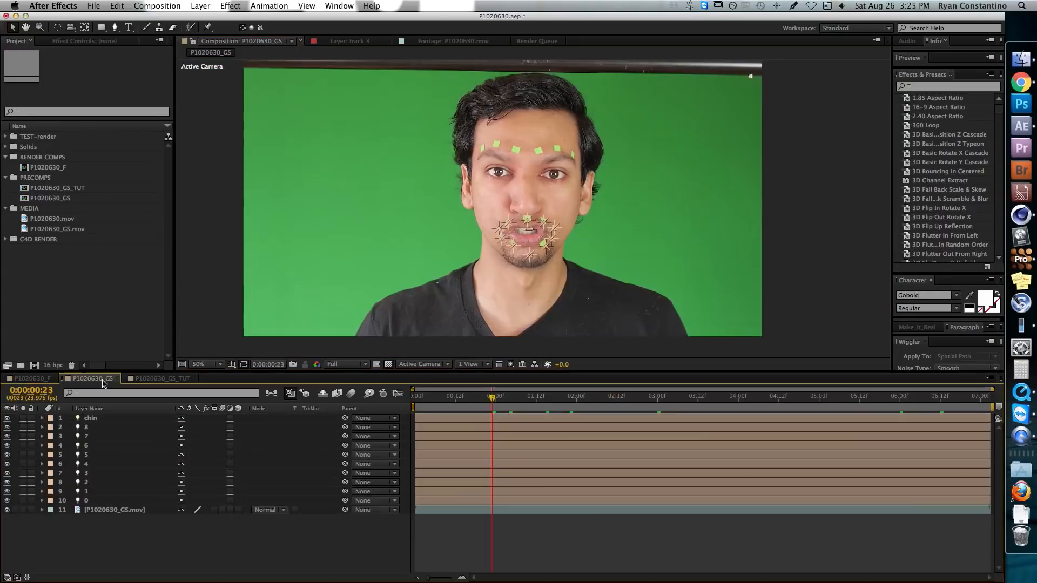
Examine the numbered marker lights and the chin light around the mouth in P1020630_GS, including their position keyframes
{"action": "key", "text": "z"}
{"action": "left_click", "coordinate": [547, 199]}
{"action": "left_click", "coordinate": [546, 199]}
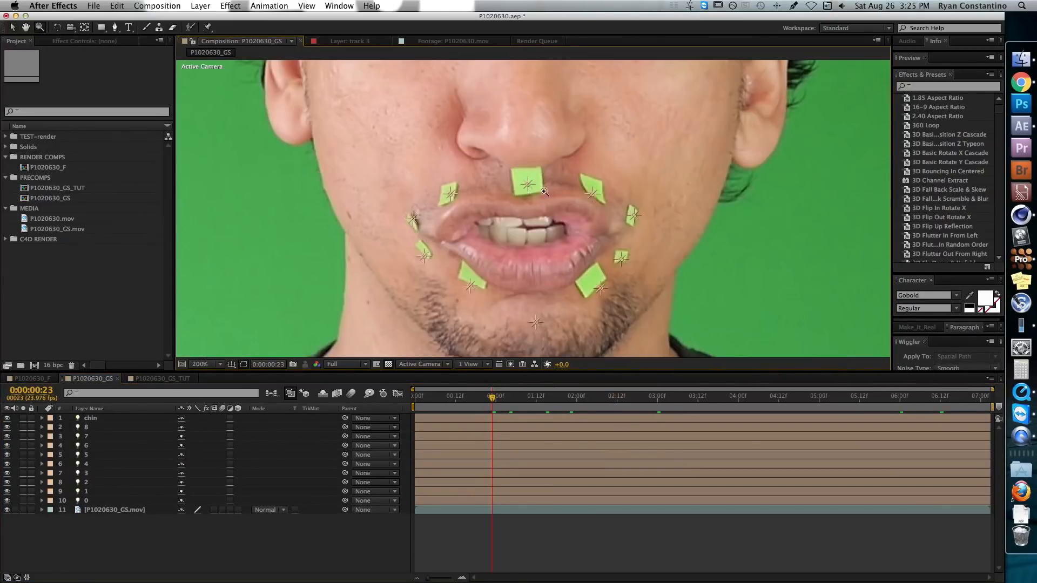
{"action": "key", "text": "v"}
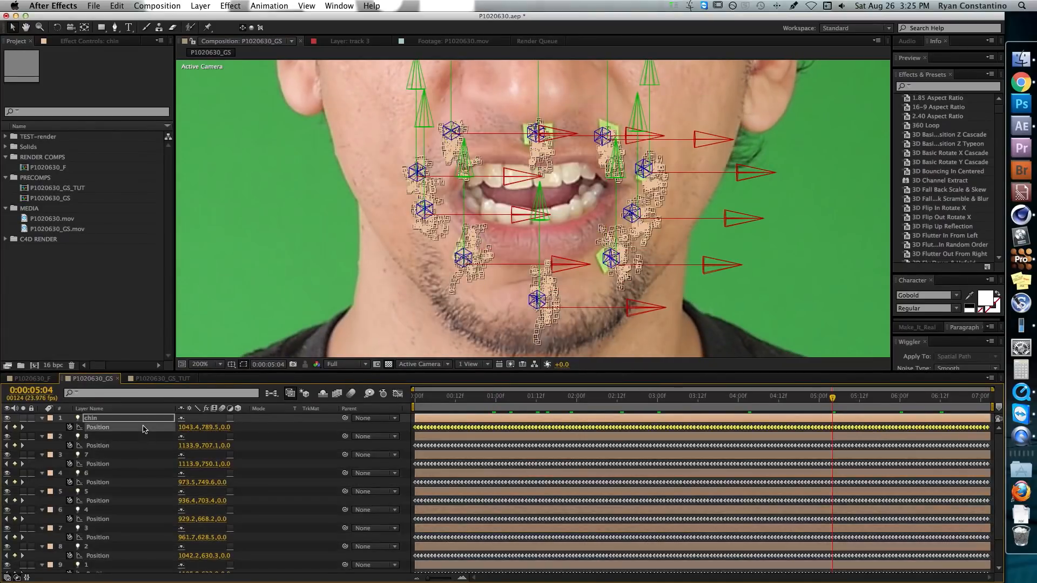
{"action": "left_click", "coordinate": [45, 420]}
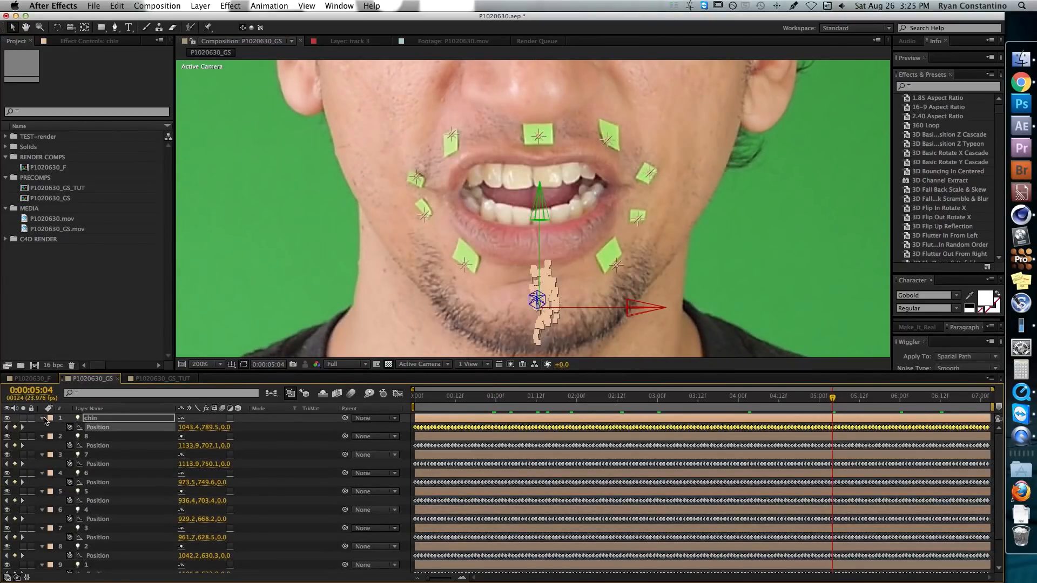
{"action": "key", "text": "super+a"}
{"action": "key", "text": "u"}
{"action": "left_click", "coordinate": [134, 530]}
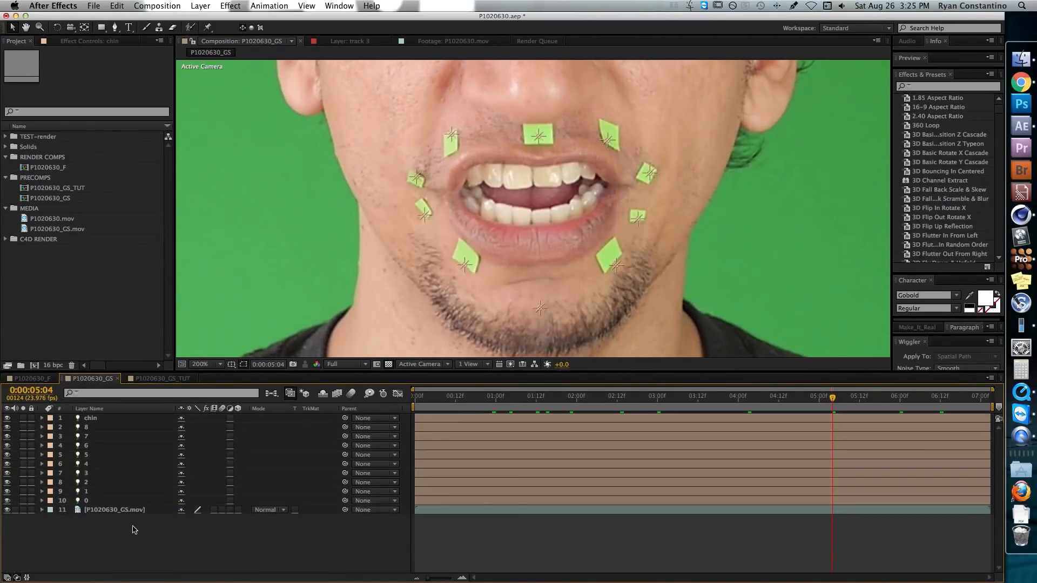
{"action": "left_click", "coordinate": [543, 312]}
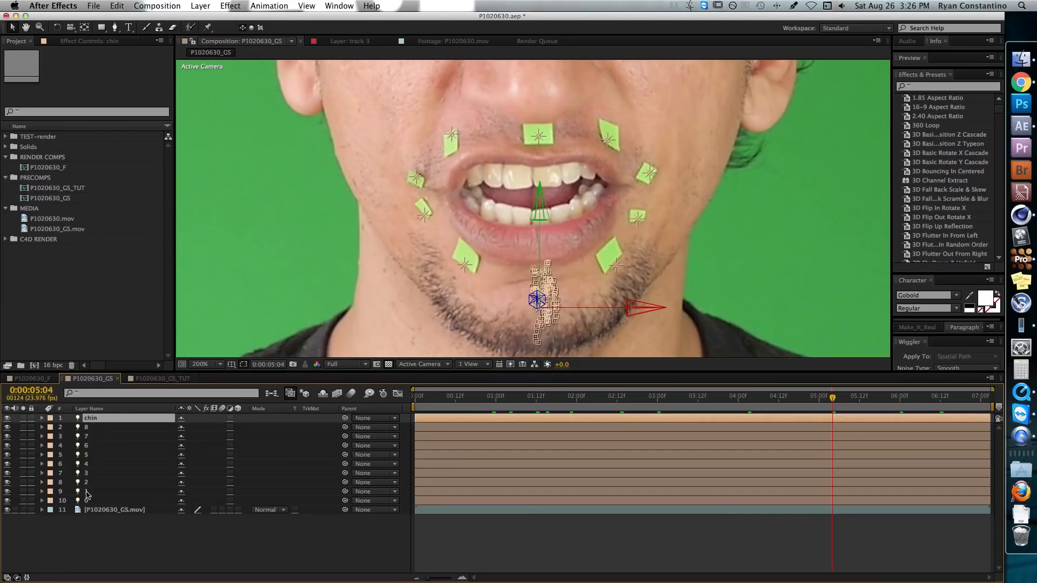
{"action": "left_click", "coordinate": [186, 536]}
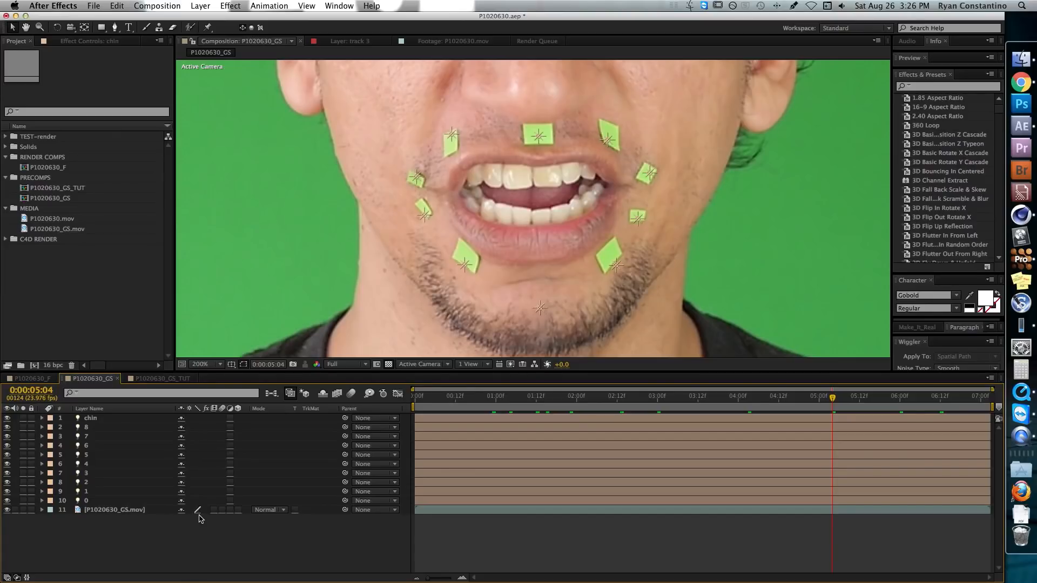
Check the export options for the CINEMA 4D Exporter, and review the After Effects connection plugins on MAXON's downloads page in Chrome
{"action": "left_click", "coordinate": [94, 6]}
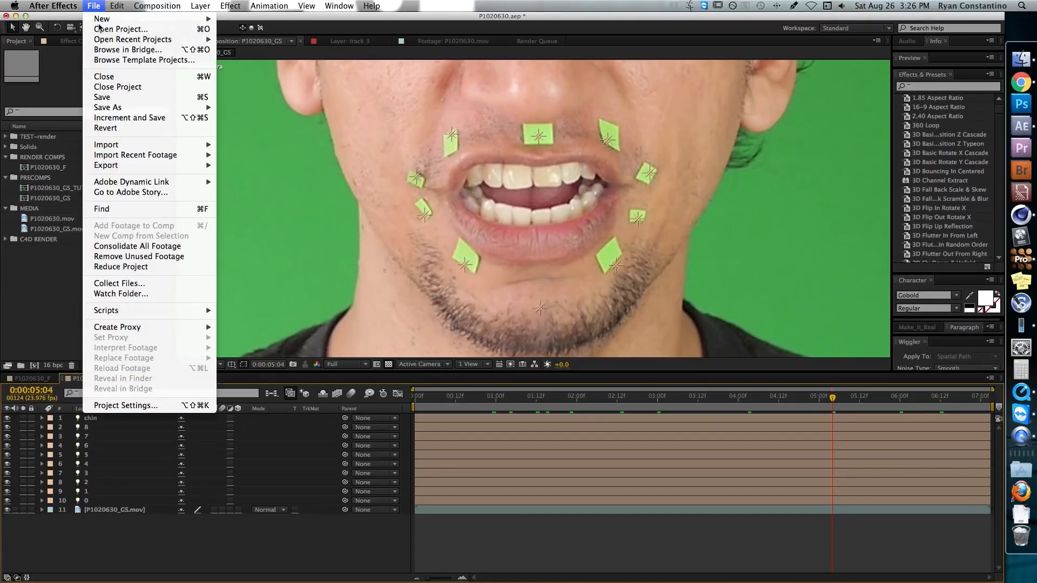
{"action": "mouse_move", "coordinate": [129, 165]}
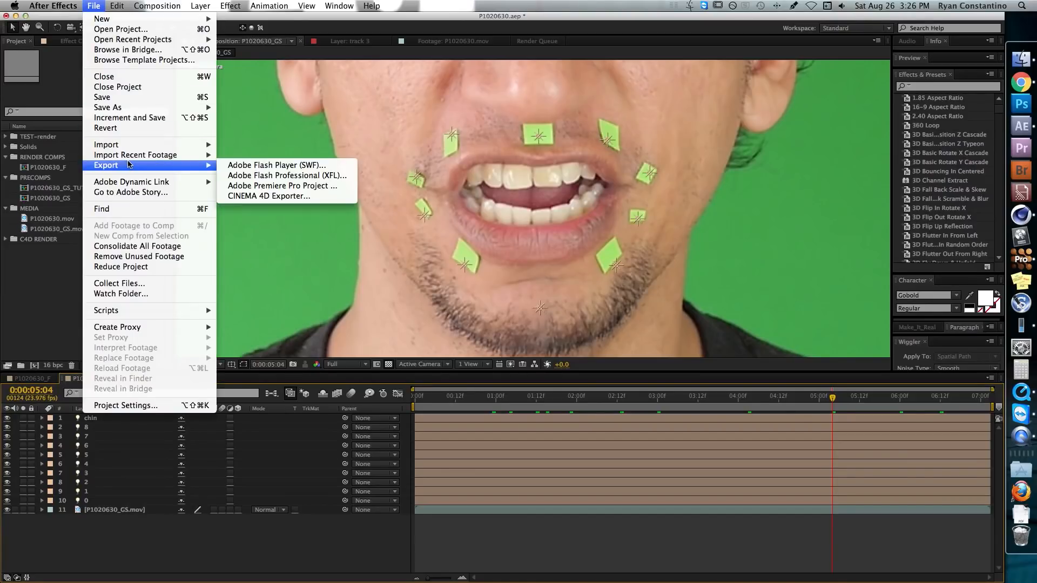
{"action": "left_click", "coordinate": [331, 201]}
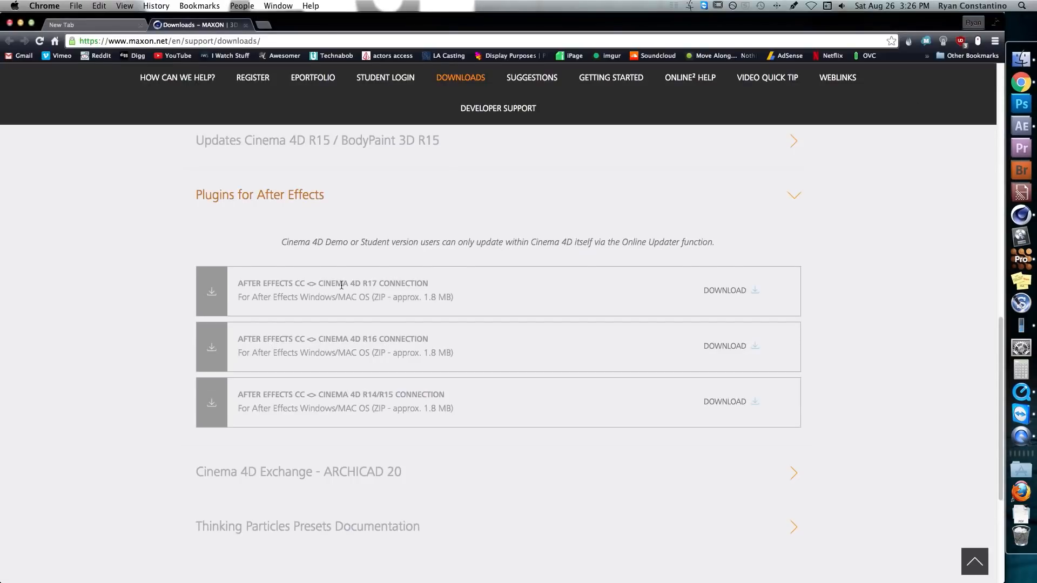
{"action": "scroll", "coordinate": [341, 285], "scroll_direction": "down", "scroll_amount": 2}
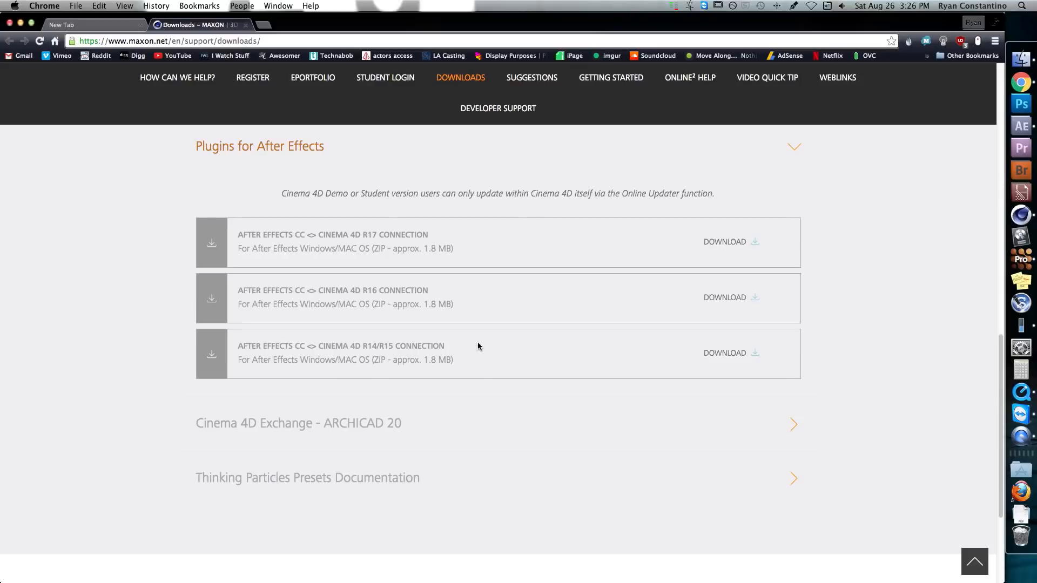
Return to After Effects and export P1020630_GS with the CINEMA 4D Exporter to the Desktop as tracker
{"action": "key", "text": "super+Tab"}
{"action": "left_click", "coordinate": [94, 7]}
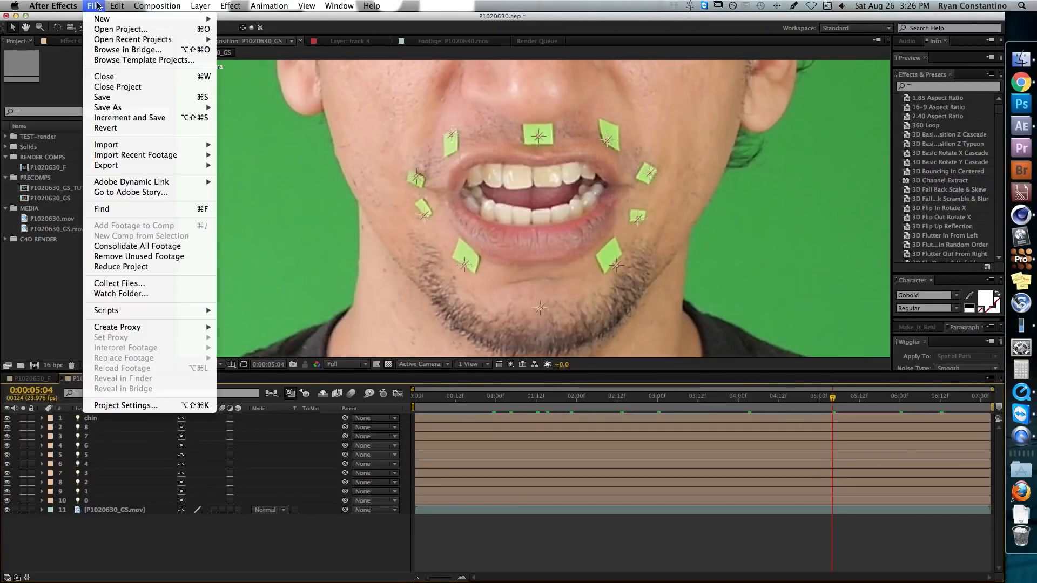
{"action": "mouse_move", "coordinate": [151, 166]}
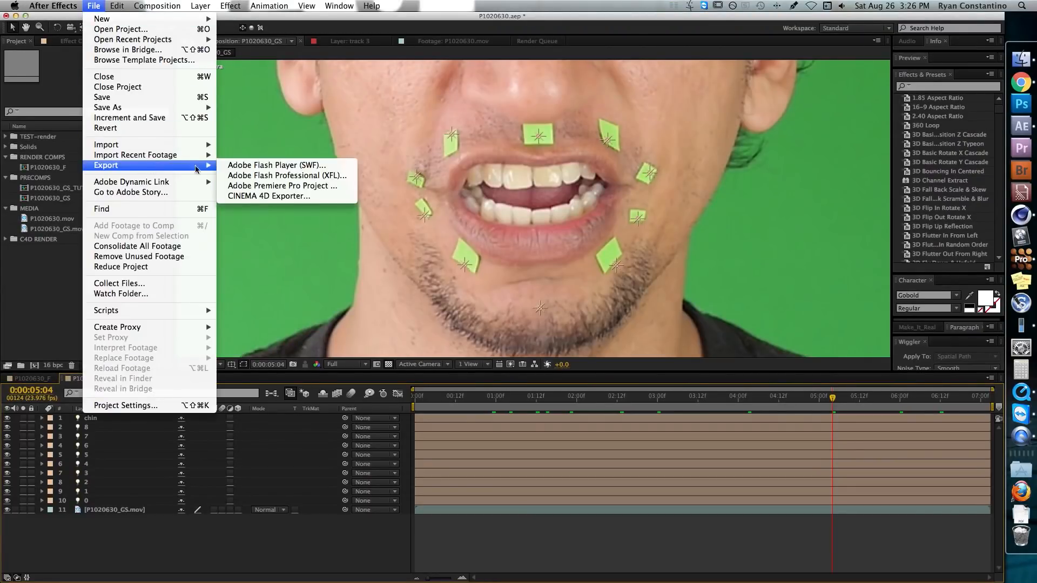
{"action": "left_click", "coordinate": [257, 197]}
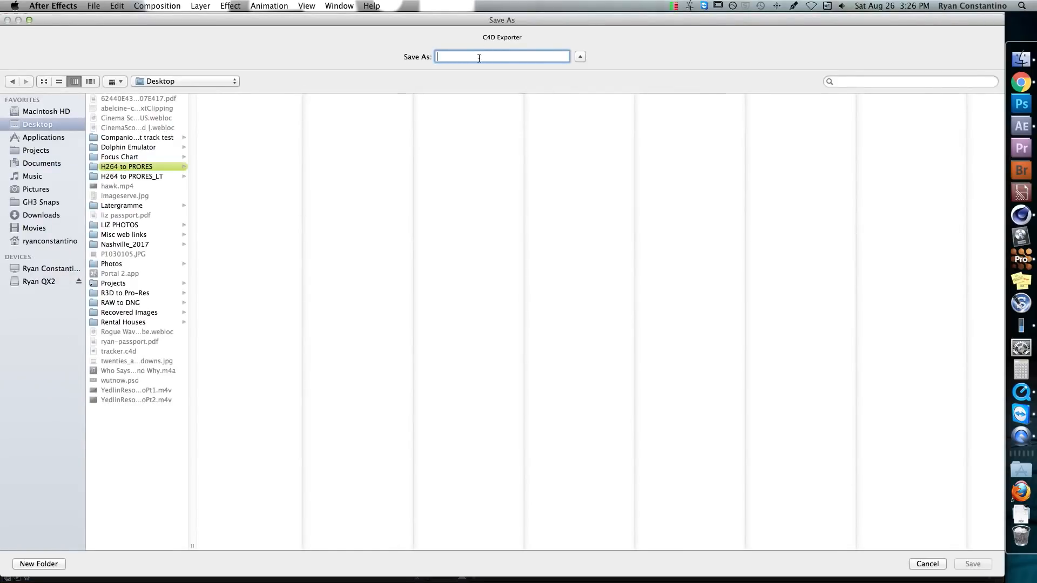
{"action": "type", "text": "tracker"}
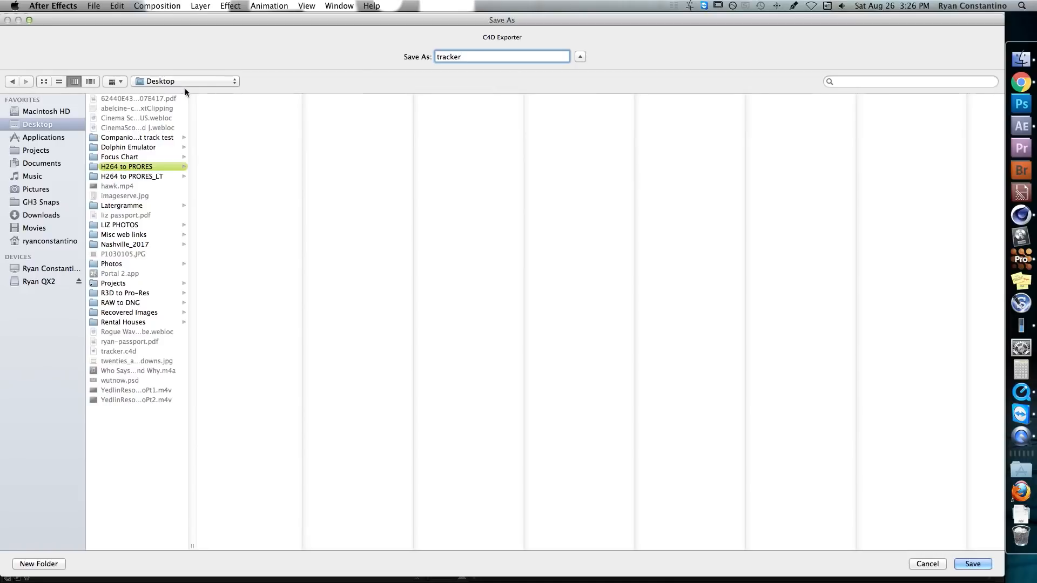
{"action": "key", "text": "Return"}
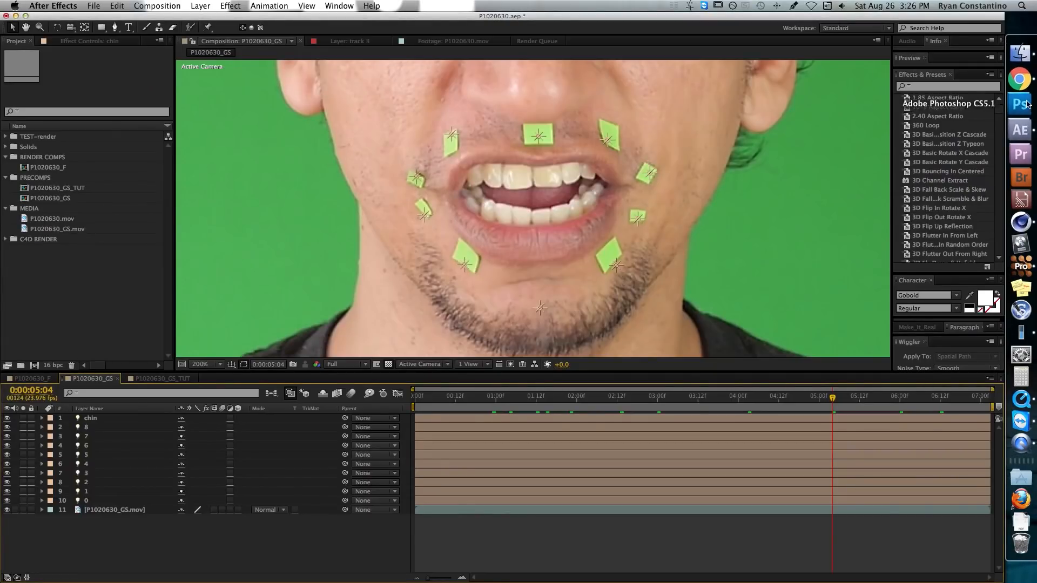
Switch to Finder and locate the exported tracker.c4d file on the Desktop
{"action": "left_click", "coordinate": [1020, 59]}
{"action": "key", "text": "space"}
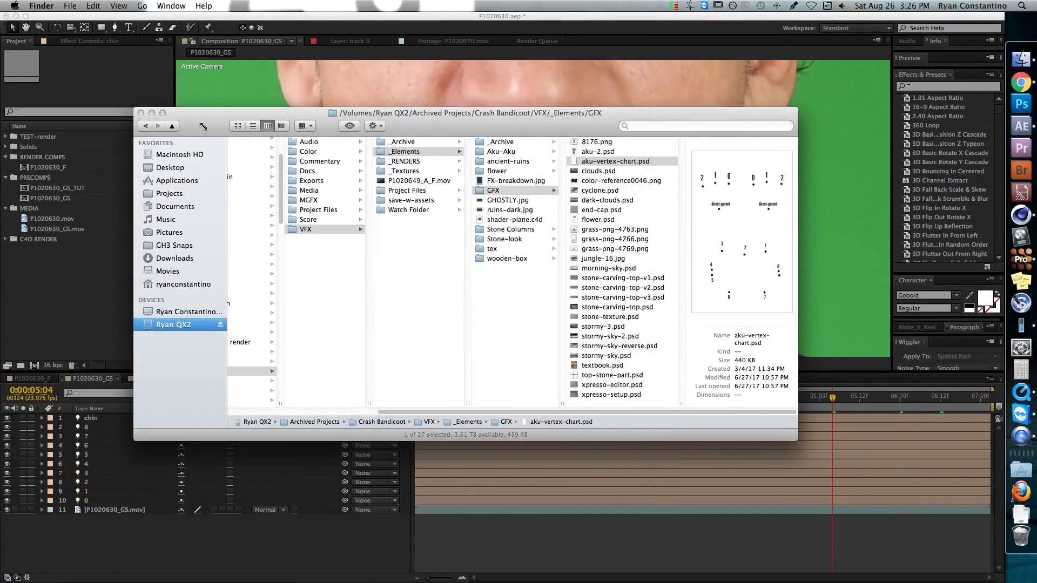
{"action": "left_click", "coordinate": [186, 171]}
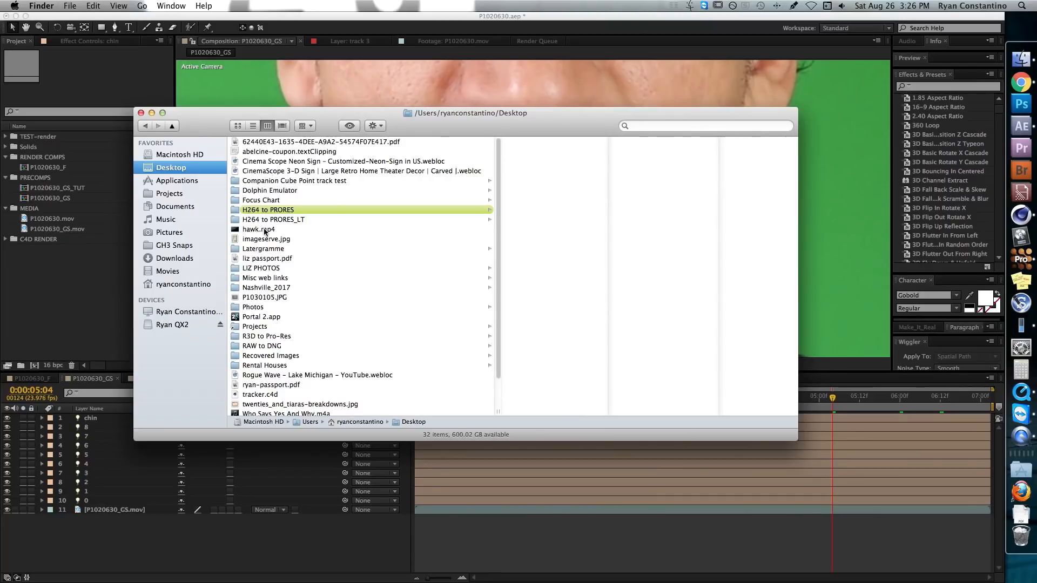
{"action": "left_click", "coordinate": [262, 394]}
{"action": "key", "text": "space"}
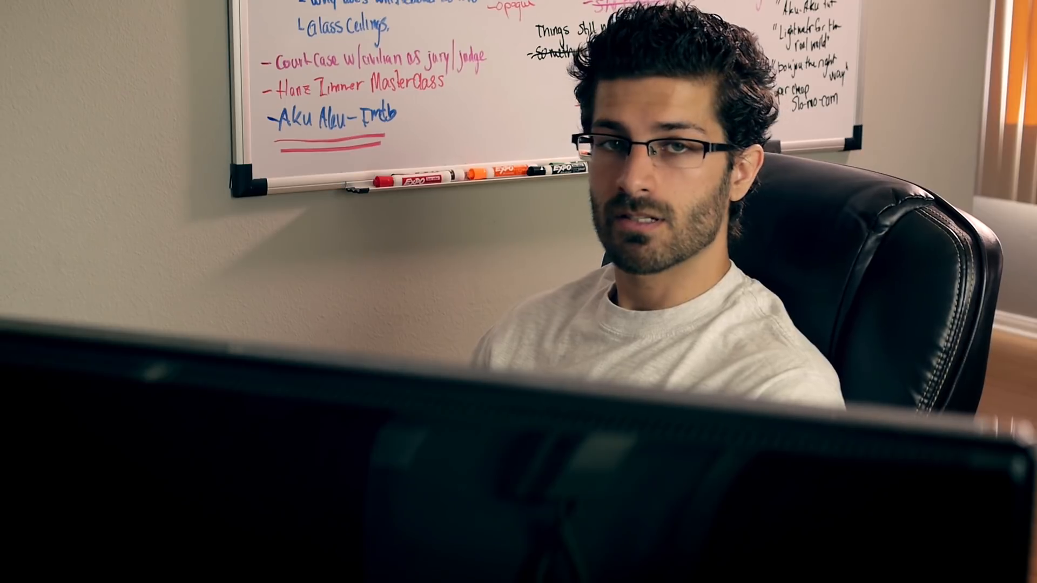
In CINEMA 4D, merge tracker.c4d from the Desktop into the open mask project
{"action": "left_click", "coordinate": [10, 30]}
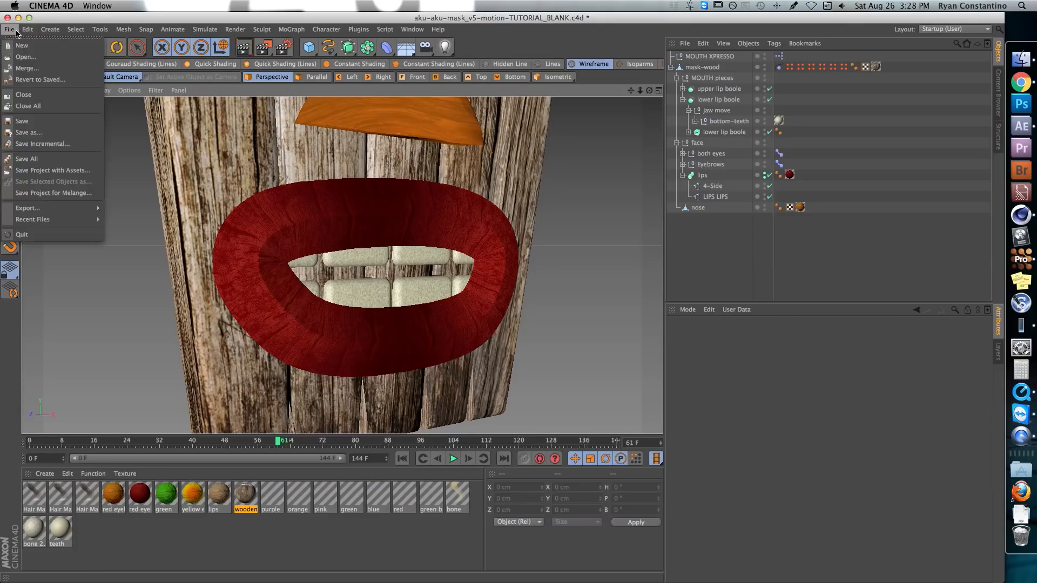
{"action": "left_click", "coordinate": [23, 69]}
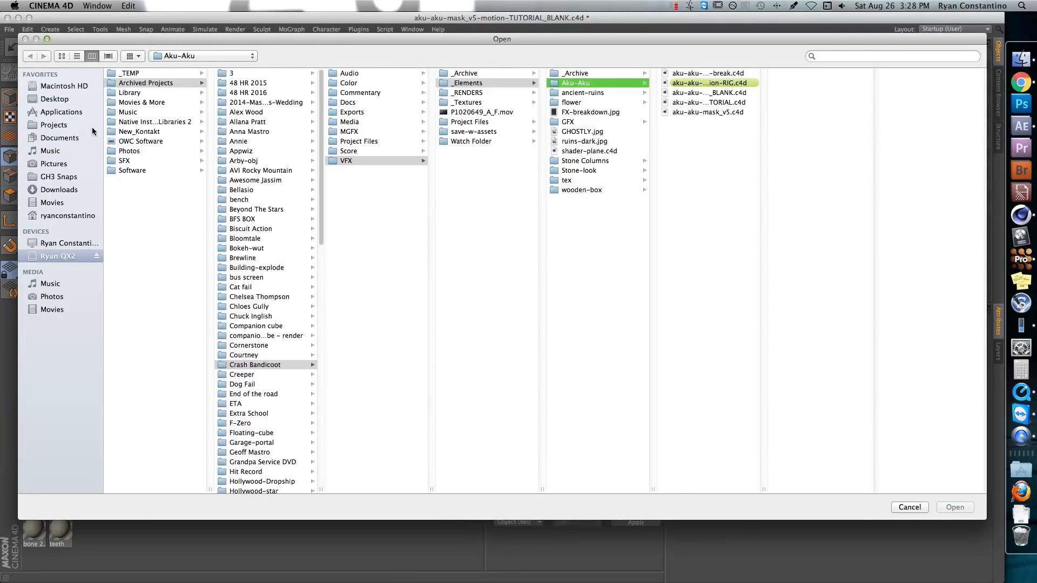
{"action": "left_click", "coordinate": [57, 100]}
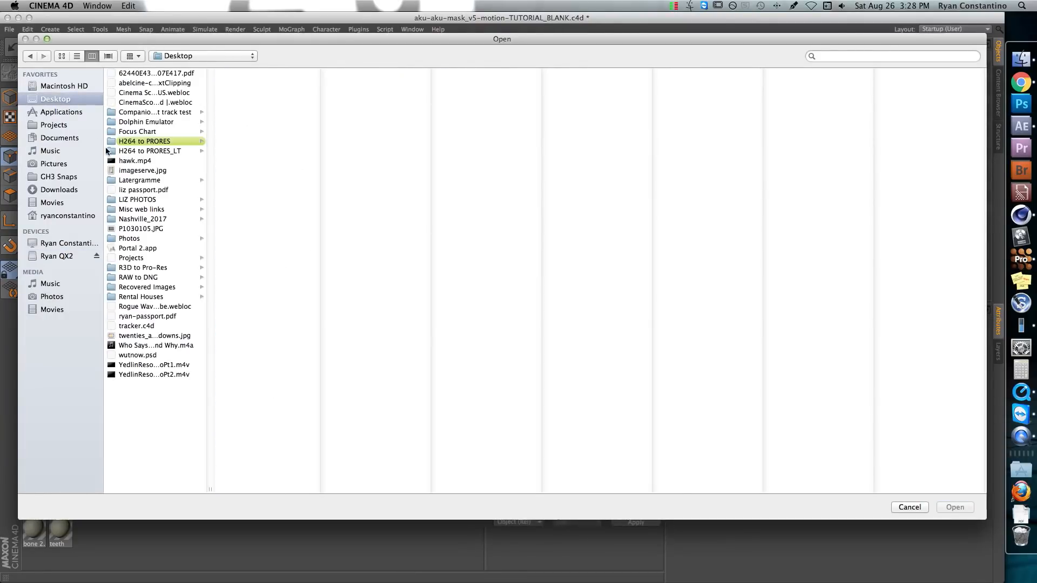
{"action": "left_click", "coordinate": [136, 326]}
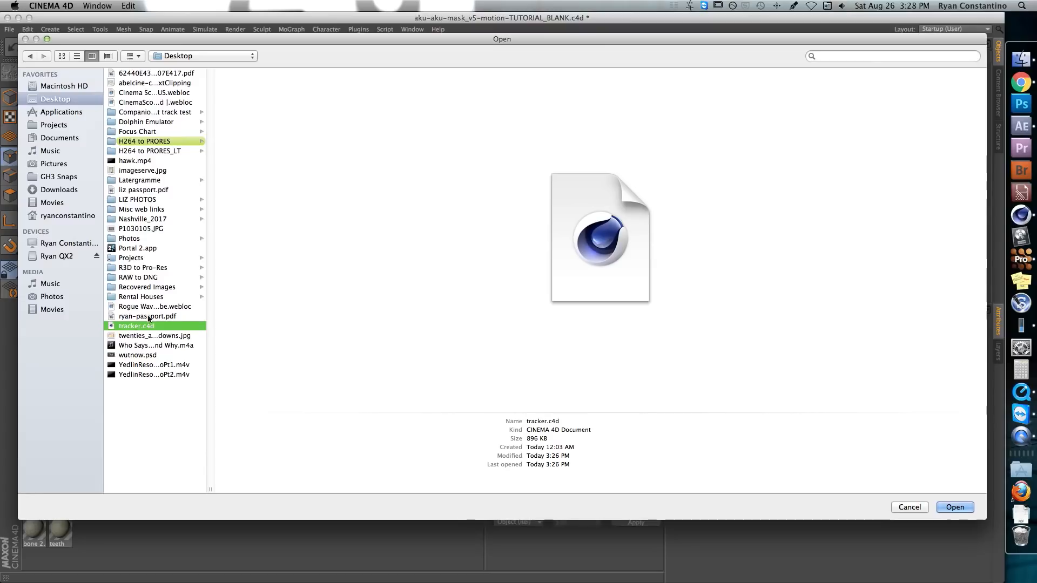
{"action": "double_click", "coordinate": [145, 324]}
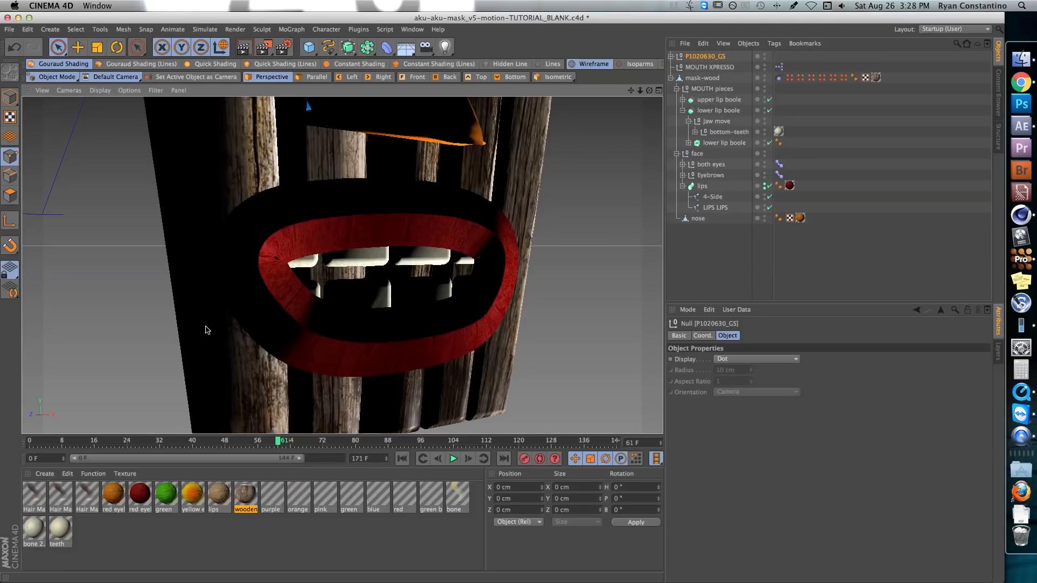
Expand the P1020630_GS null, select lights 0 through chin and enable No Illumination for all of them
{"action": "left_click", "coordinate": [672, 56]}
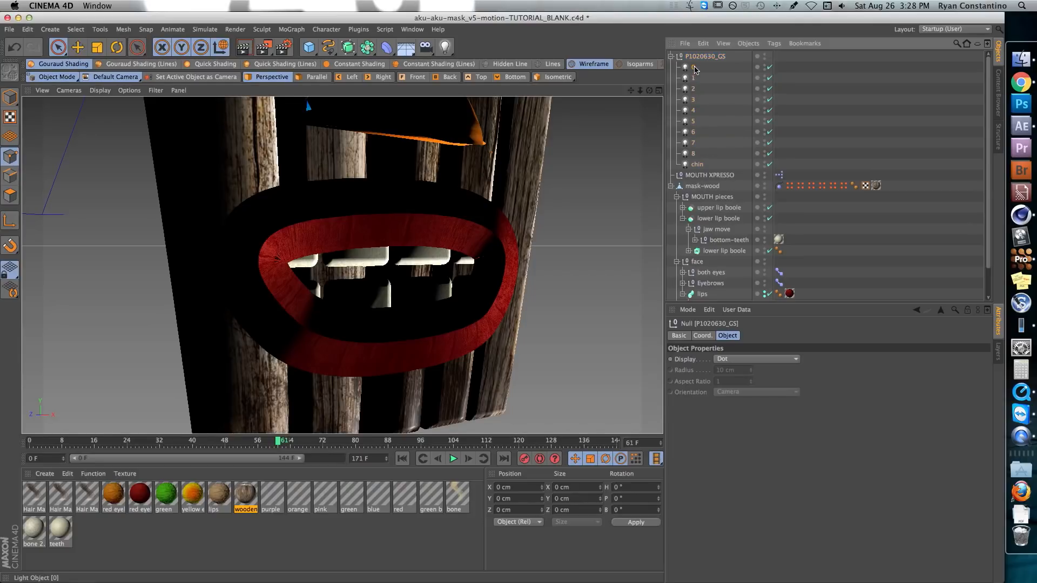
{"action": "left_click", "coordinate": [694, 67]}
{"action": "left_click", "coordinate": [696, 164], "text": "shift"}
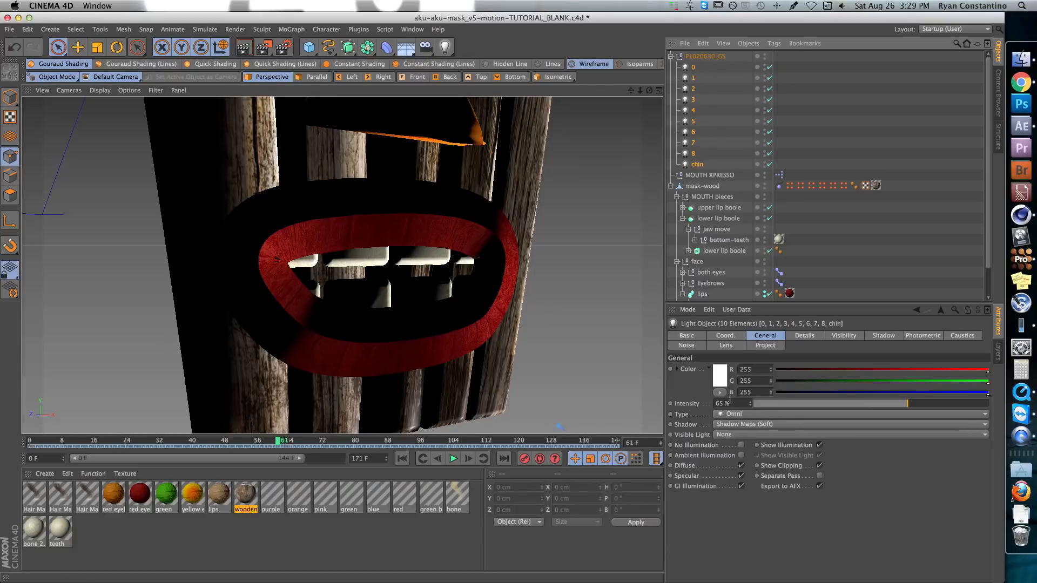
{"action": "left_click", "coordinate": [741, 446]}
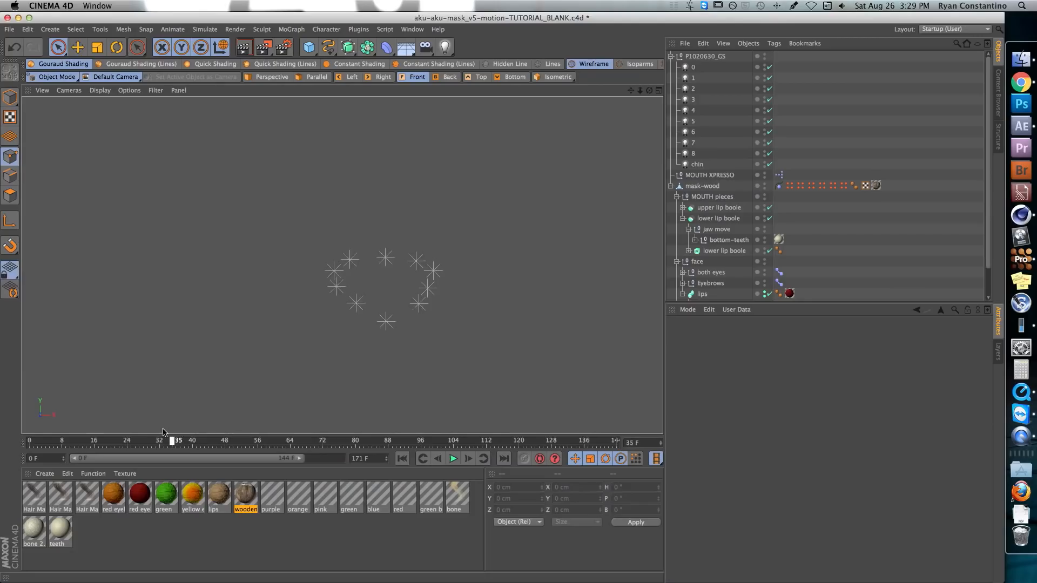
Check the marker lights' motion in the front view, group P1020630_GS under a new null and name it tracker
{"action": "left_click_drag", "start_coordinate": [173, 430], "coordinate": [258, 431]}
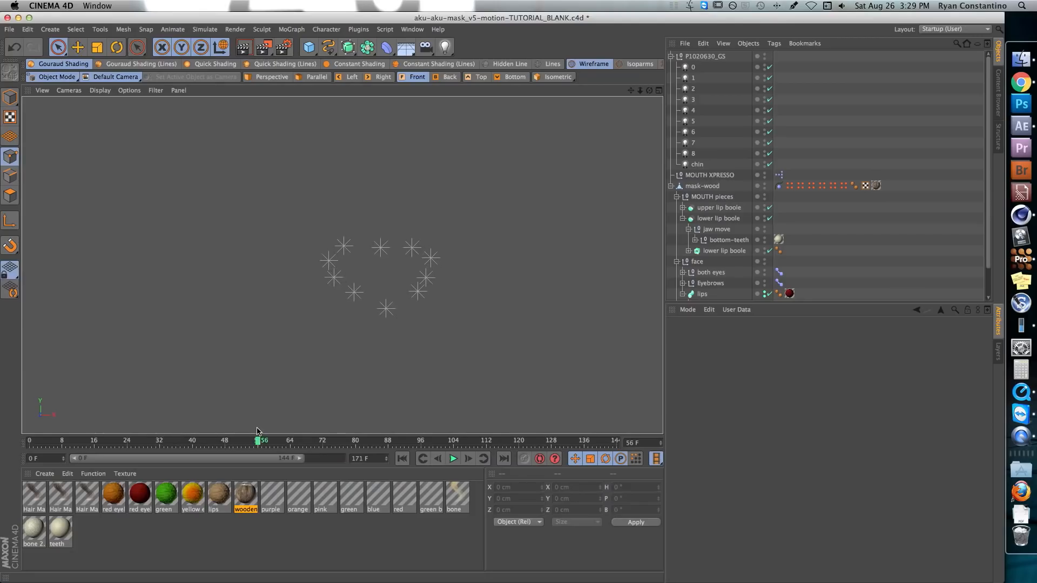
{"action": "right_click_drag", "start_coordinate": [379, 211], "coordinate": [305, 230], "text": "alt"}
{"action": "middle_click_drag", "start_coordinate": [334, 244], "coordinate": [457, 343], "text": "alt"}
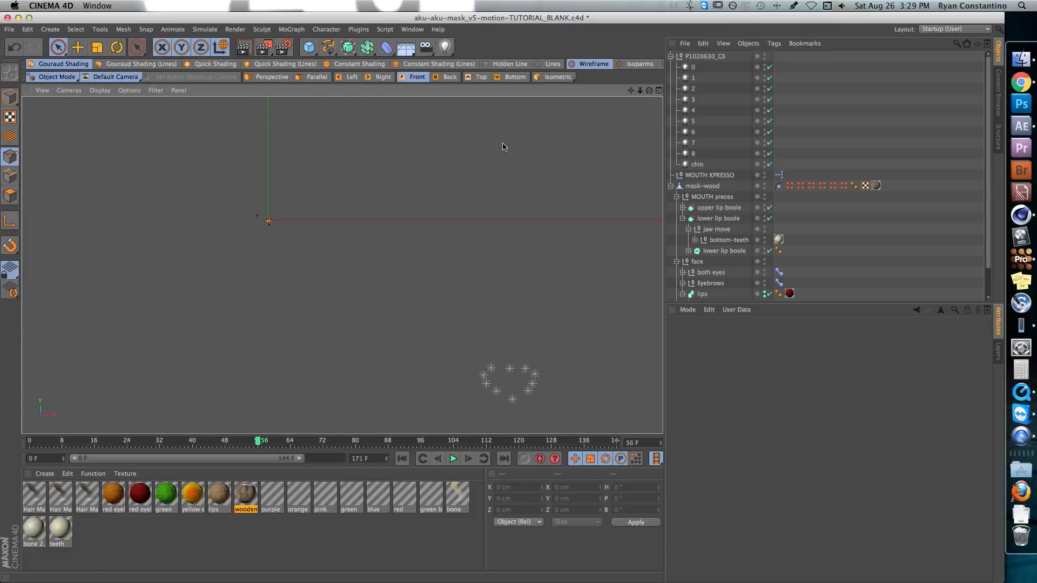
{"action": "left_click", "coordinate": [705, 56]}
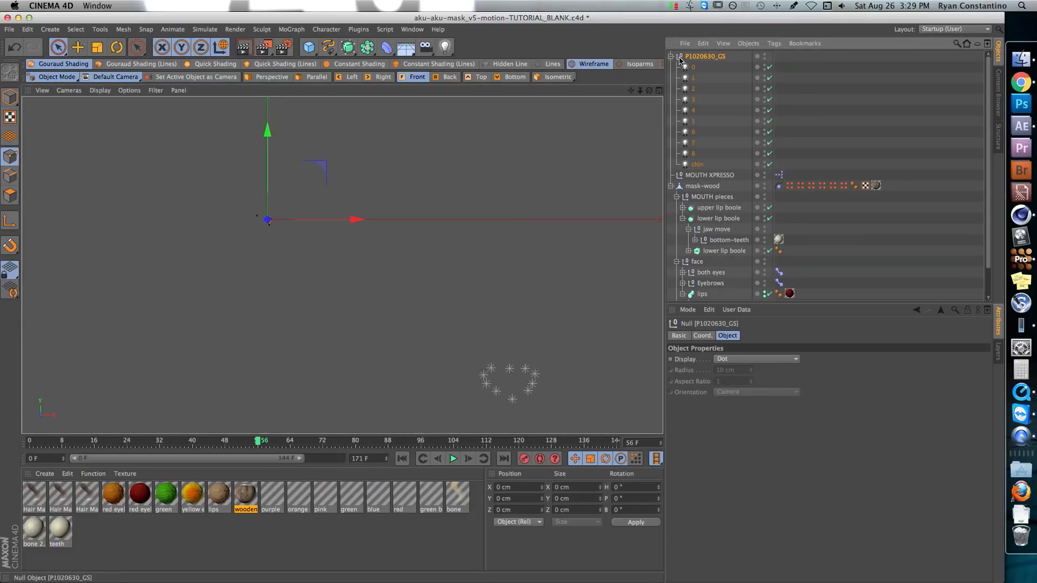
{"action": "key", "text": "alt+g"}
{"action": "left_click", "coordinate": [727, 44]}
{"action": "mouse_move", "coordinate": [748, 44]}
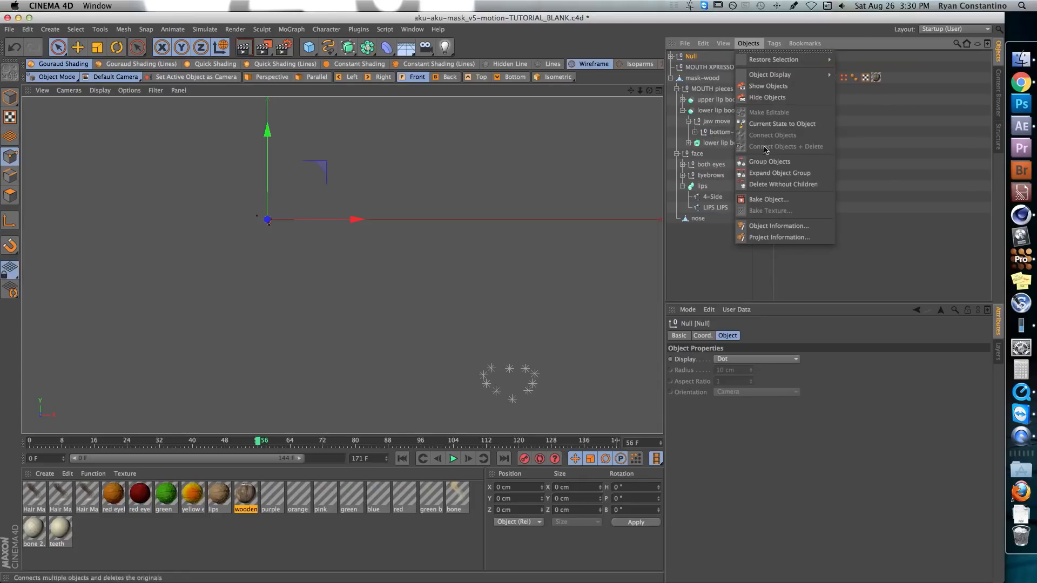
{"action": "left_click", "coordinate": [693, 60]}
{"action": "double_click", "coordinate": [693, 59]}
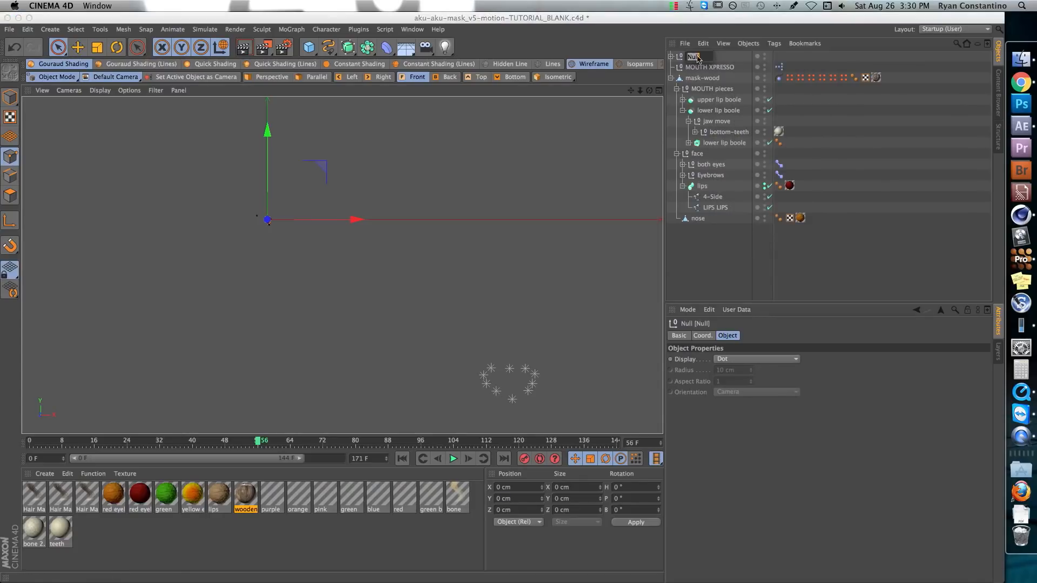
{"action": "type", "text": "tracker"}
{"action": "key", "text": "Return"}
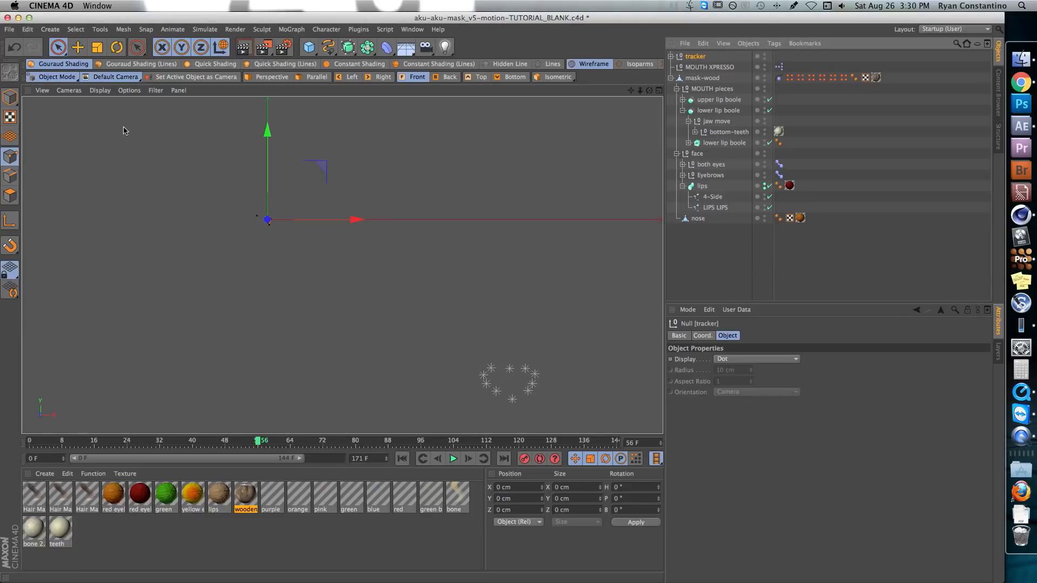
Scale the tracker null down in Object mode so the marker lights approach the mask's size
{"action": "key", "text": "t"}
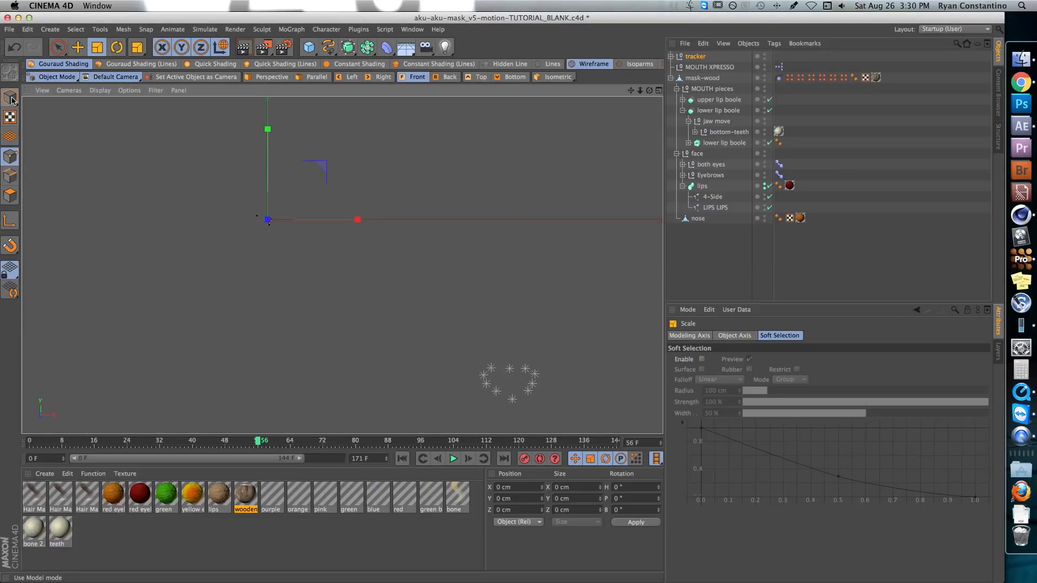
{"action": "left_click", "coordinate": [10, 97]}
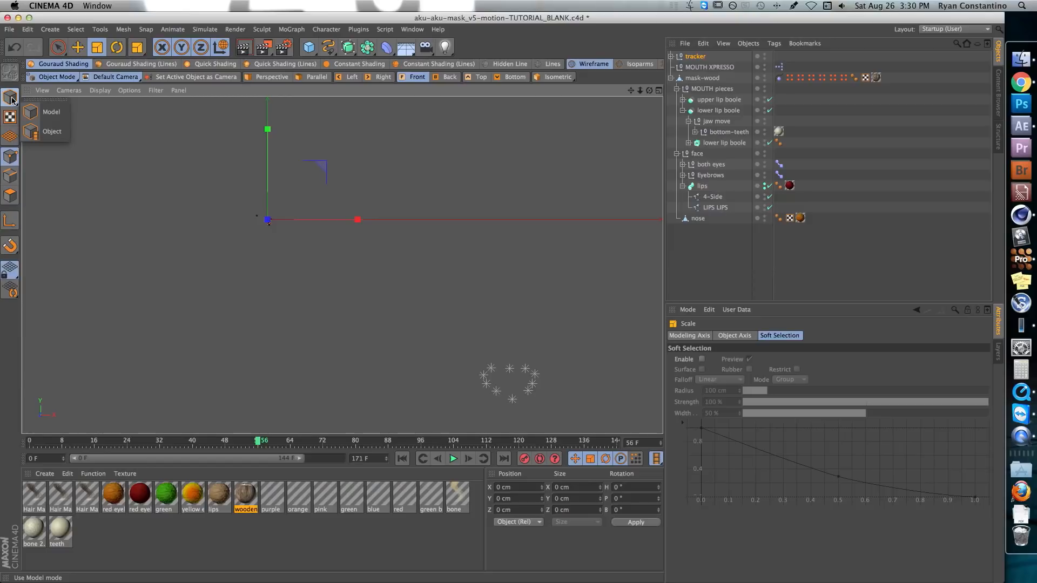
{"action": "left_click", "coordinate": [48, 133]}
{"action": "left_click_drag", "start_coordinate": [473, 174], "coordinate": [347, 183]}
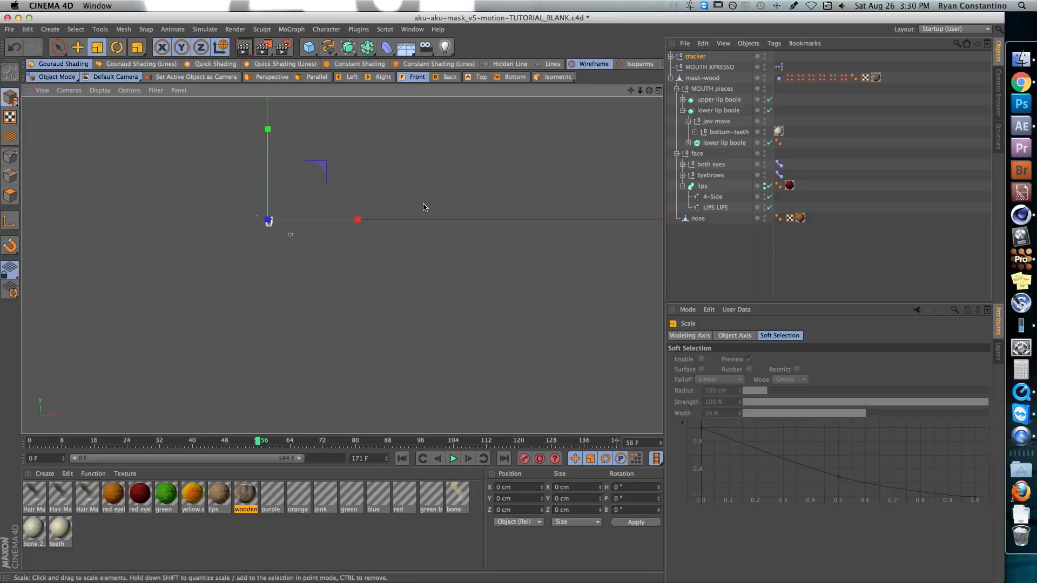
Move the tracker null so the marker lights sit over the mask's mouth
{"action": "scroll", "coordinate": [320, 236], "scroll_direction": "up", "scroll_amount": 15}
{"action": "key", "text": "e"}
{"action": "left_click_drag", "start_coordinate": [526, 356], "coordinate": [332, 252]}
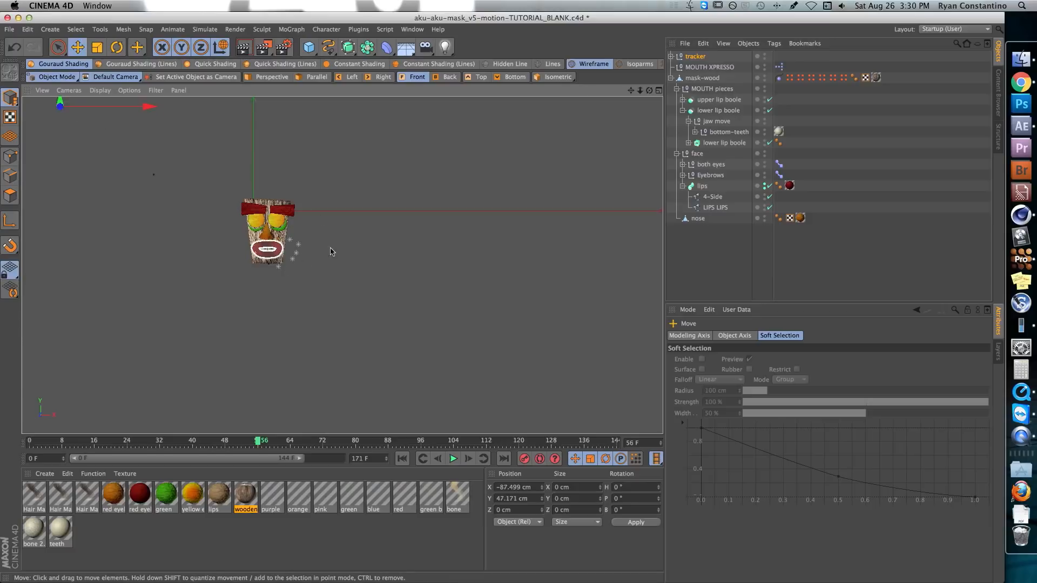
{"action": "scroll", "coordinate": [332, 251], "scroll_direction": "up", "scroll_amount": 1}
{"action": "middle_click_drag", "start_coordinate": [332, 252], "coordinate": [429, 317], "text": "alt"}
Move only the tracker null's axis to the center of the marker lights
{"action": "key", "text": "l"}
{"action": "left_click_drag", "start_coordinate": [203, 116], "coordinate": [429, 265]}
{"action": "left_click", "coordinate": [10, 221]}
Hide mask-wood in the viewport, then scale and move the tracker null until the marker lights surround the lips
{"action": "scroll", "coordinate": [525, 241], "scroll_direction": "up", "scroll_amount": 12}
{"action": "middle_click_drag", "start_coordinate": [525, 241], "coordinate": [502, 123], "text": "alt"}
{"action": "double_click", "coordinate": [765, 78], "text": "alt"}
{"action": "left_click_drag", "start_coordinate": [506, 236], "coordinate": [470, 228]}
{"action": "key", "text": "t"}
{"action": "left_click_drag", "start_coordinate": [523, 230], "coordinate": [470, 231]}
{"action": "key", "text": "e"}
{"action": "left_click_drag", "start_coordinate": [470, 231], "coordinate": [461, 240]}
{"action": "key", "text": "s"}
{"action": "key", "text": "t"}
{"action": "left_click_drag", "start_coordinate": [444, 193], "coordinate": [450, 194]}
{"action": "key", "text": "e"}
{"action": "left_click_drag", "start_coordinate": [451, 194], "coordinate": [457, 197]}
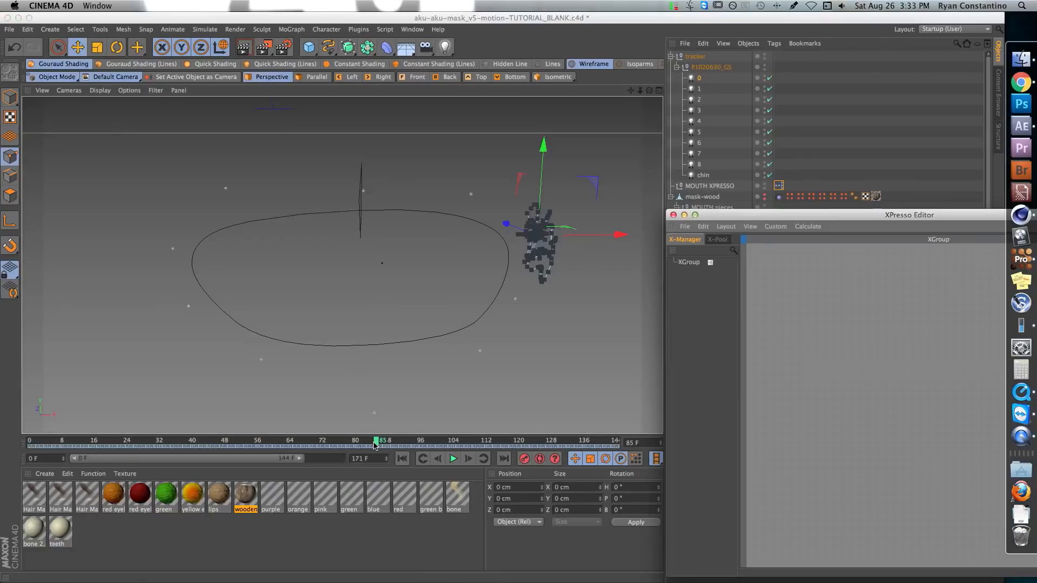
Scrub the timeline to compare the marker motion with the lips, and turn off the lips generator
{"action": "left_click_drag", "start_coordinate": [377, 442], "coordinate": [222, 443]}
{"action": "left_click", "coordinate": [794, 58]}
{"action": "left_click", "coordinate": [196, 442]}
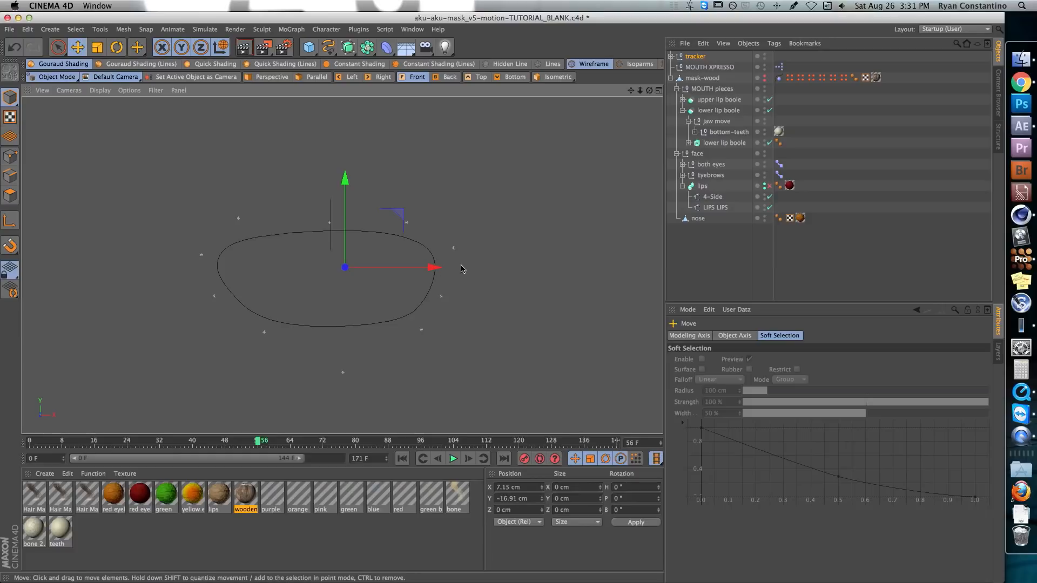
In the perspective view, select the LIPS LIPS spline and show its points in Points mode
{"action": "key", "text": "F1"}
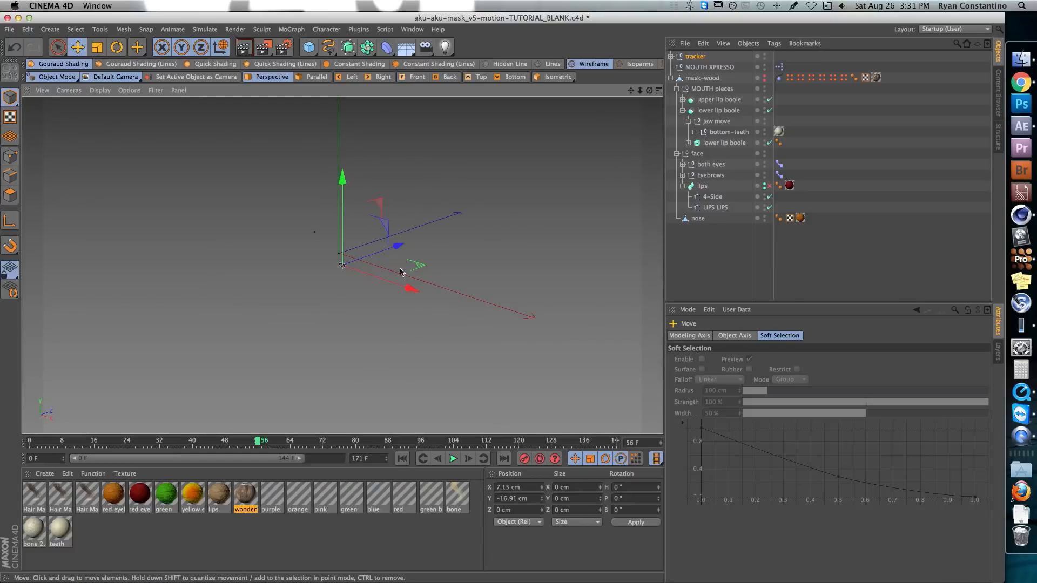
{"action": "scroll", "coordinate": [383, 272], "scroll_direction": "up", "scroll_amount": 5}
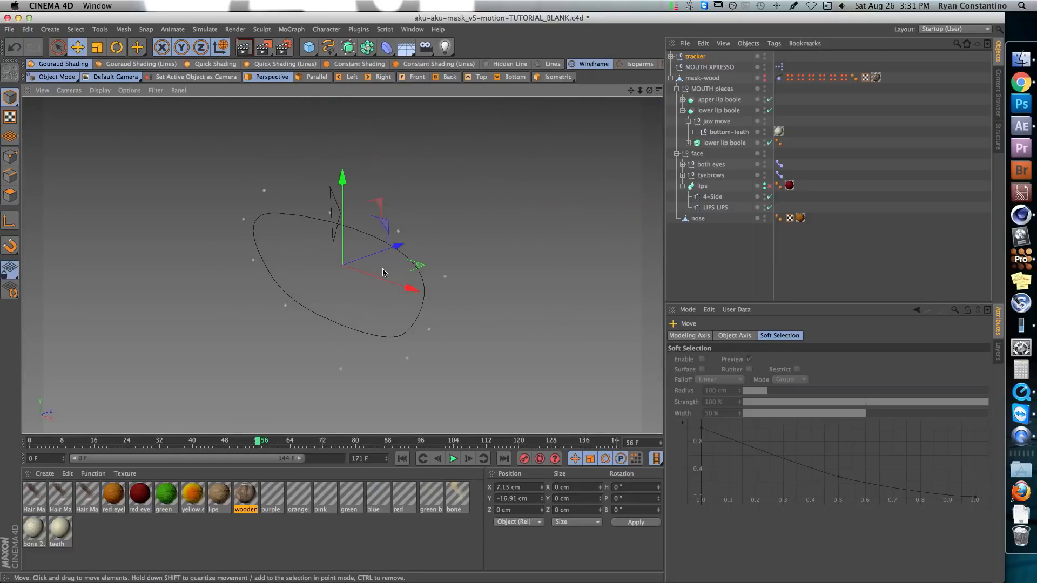
{"action": "left_click_drag", "start_coordinate": [367, 270], "coordinate": [396, 256], "text": "alt"}
{"action": "middle_click_drag", "start_coordinate": [396, 256], "coordinate": [424, 255], "text": "alt"}
{"action": "left_click_drag", "start_coordinate": [424, 255], "coordinate": [400, 260], "text": "alt"}
{"action": "scroll", "coordinate": [400, 261], "scroll_direction": "up", "scroll_amount": 2}
{"action": "left_click", "coordinate": [493, 229]}
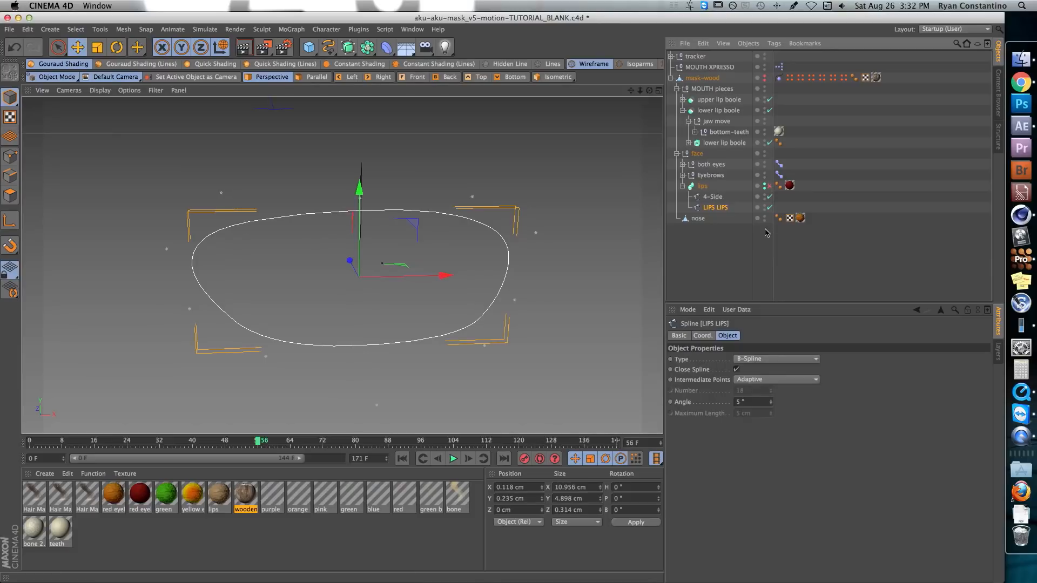
{"action": "left_click", "coordinate": [9, 157]}
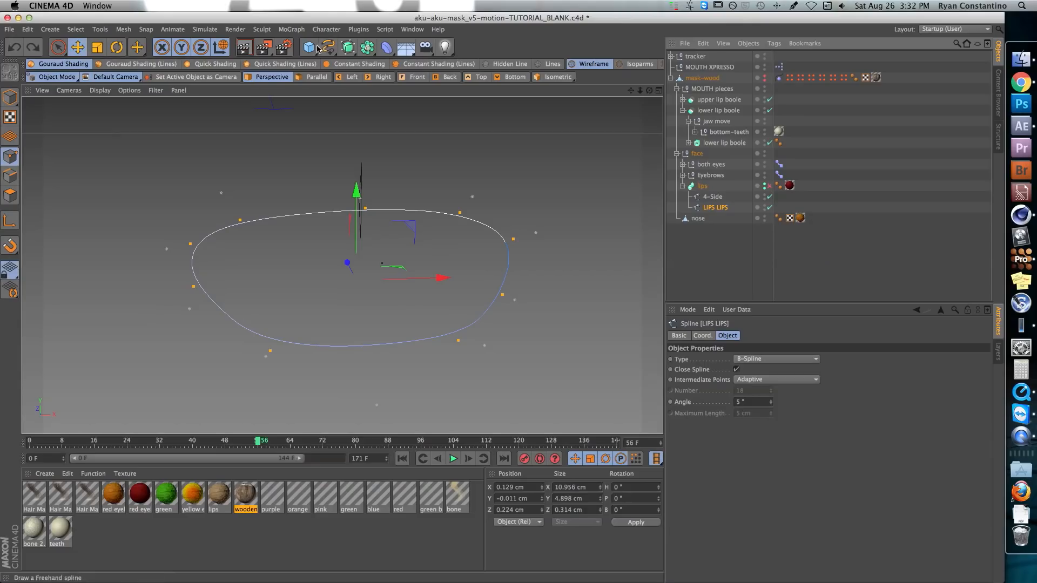
Add a null object and open its options for adding a tag
{"action": "left_click", "coordinate": [308, 47]}
{"action": "left_click", "coordinate": [348, 48]}
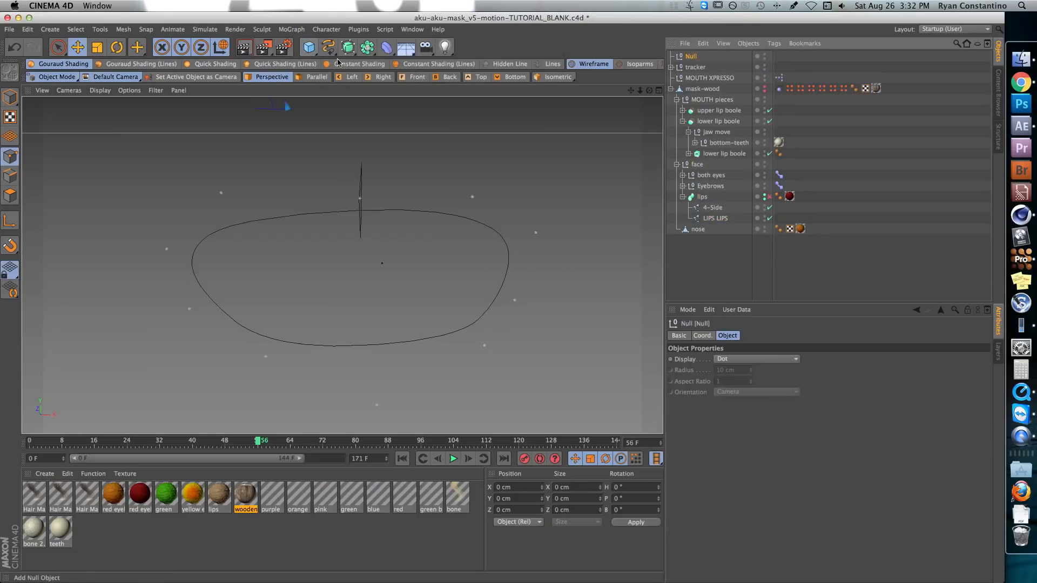
{"action": "right_click", "coordinate": [691, 57]}
{"action": "mouse_move", "coordinate": [727, 65]}
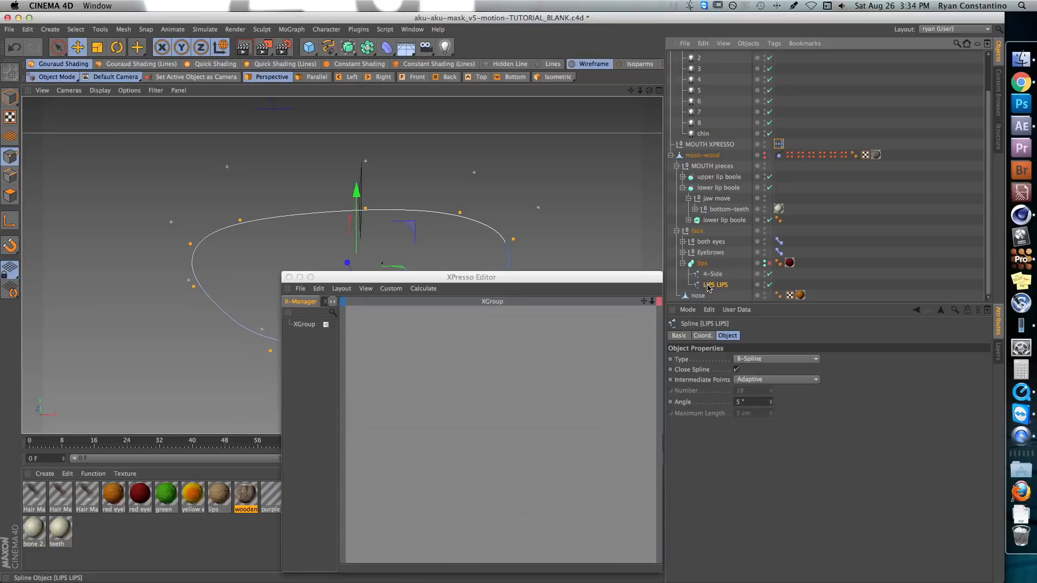
Add the LIPS LIPS spline and light 0 as nodes in the XPresso Editor
{"action": "left_click_drag", "start_coordinate": [708, 288], "coordinate": [416, 343]}
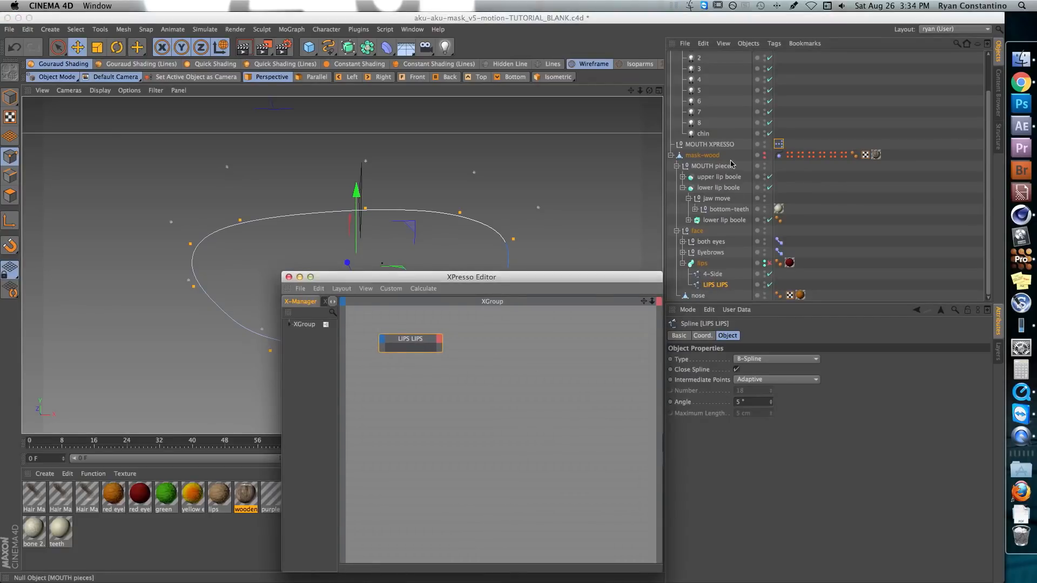
{"action": "scroll", "coordinate": [731, 164], "scroll_direction": "up", "scroll_amount": 4}
{"action": "left_click", "coordinate": [699, 79]}
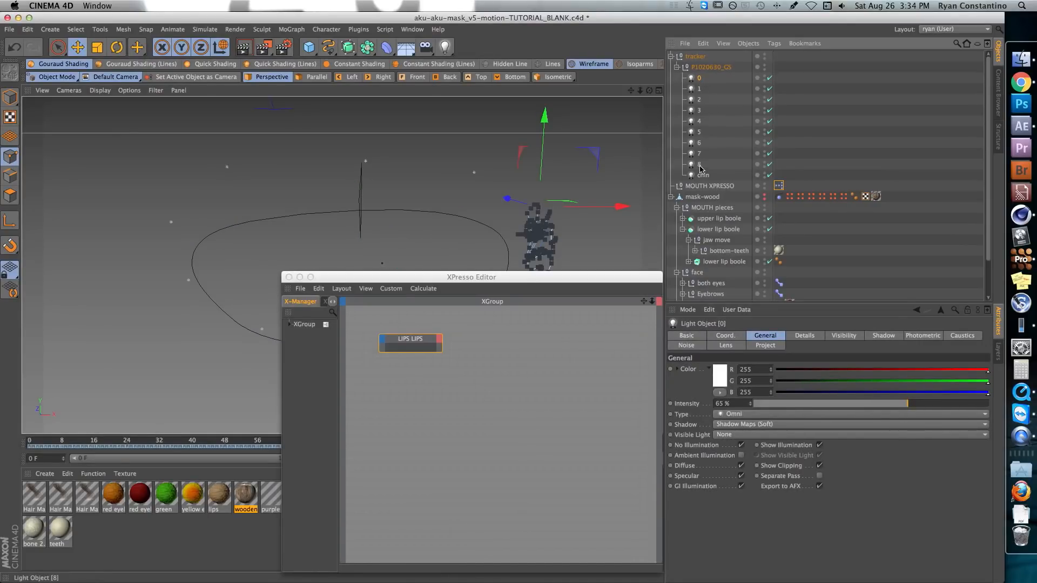
{"action": "left_click_drag", "start_coordinate": [702, 195], "coordinate": [417, 390]}
Add a General Point node beside the object nodes, and select the LIPS LIPS node
{"action": "right_click", "coordinate": [502, 349]}
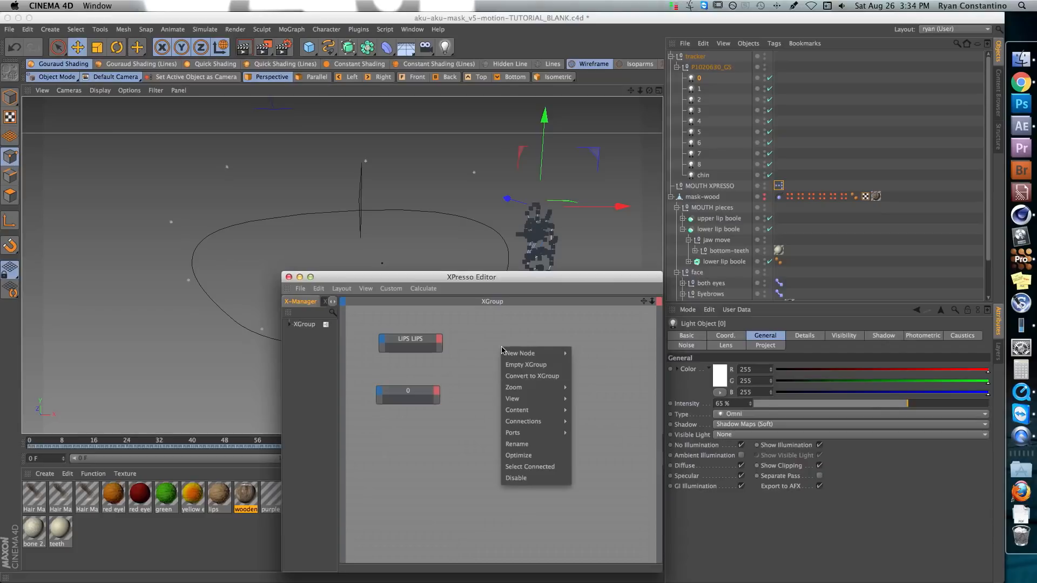
{"action": "mouse_move", "coordinate": [512, 355]}
{"action": "mouse_move", "coordinate": [597, 357]}
{"action": "mouse_move", "coordinate": [648, 356]}
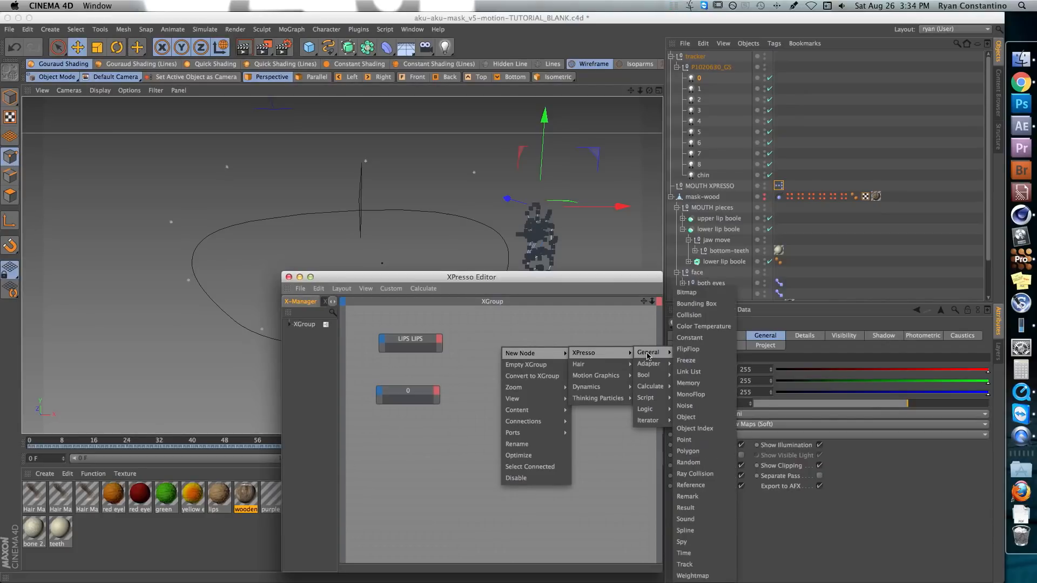
{"action": "left_click", "coordinate": [684, 440]}
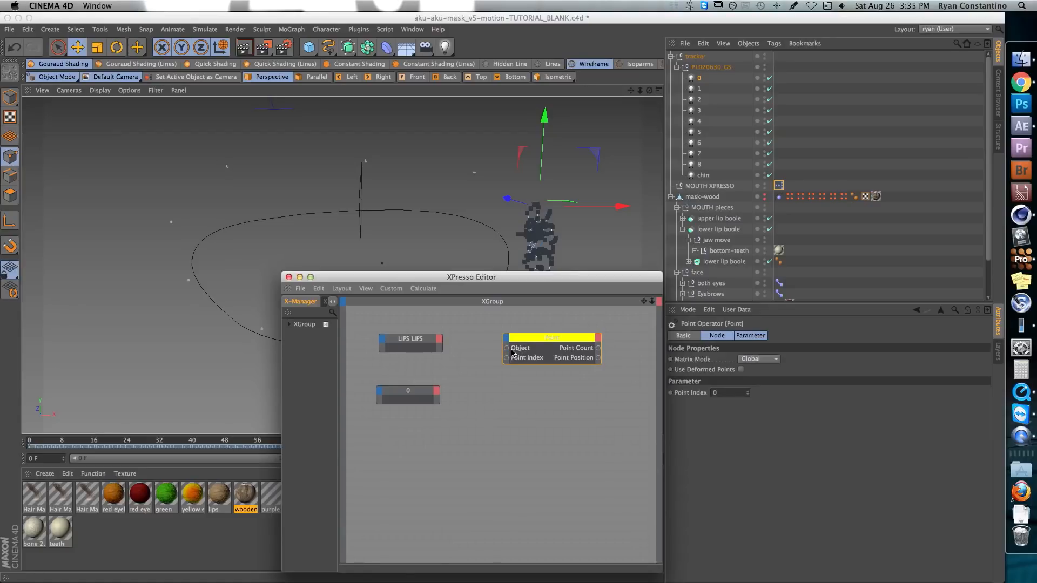
{"action": "left_click_drag", "start_coordinate": [557, 339], "coordinate": [557, 341]}
{"action": "left_click", "coordinate": [420, 349]}
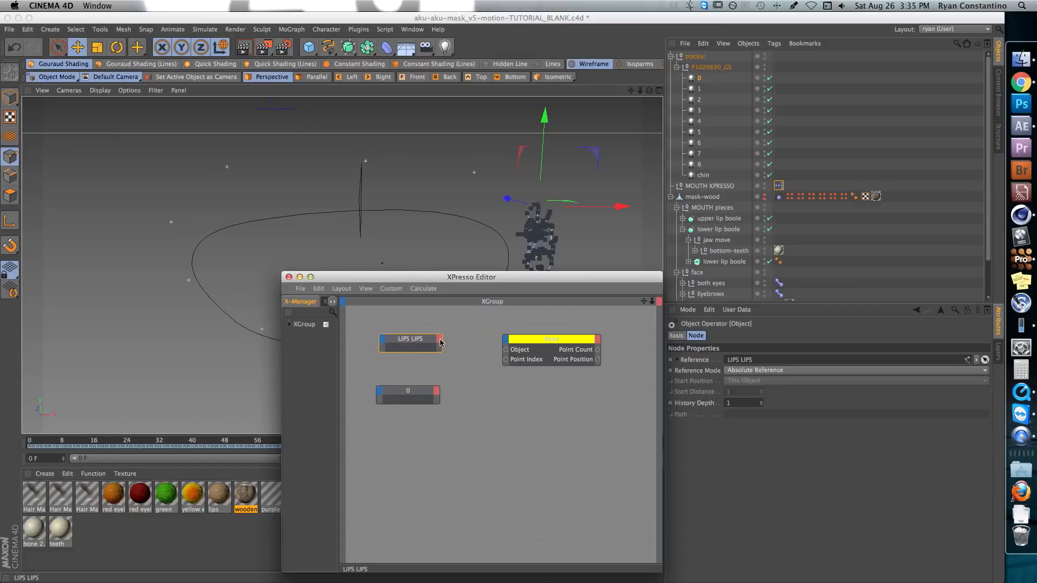
Add an Object output to the LIPS LIPS node and connect it to the Point node's Object input
{"action": "left_click", "coordinate": [439, 340]}
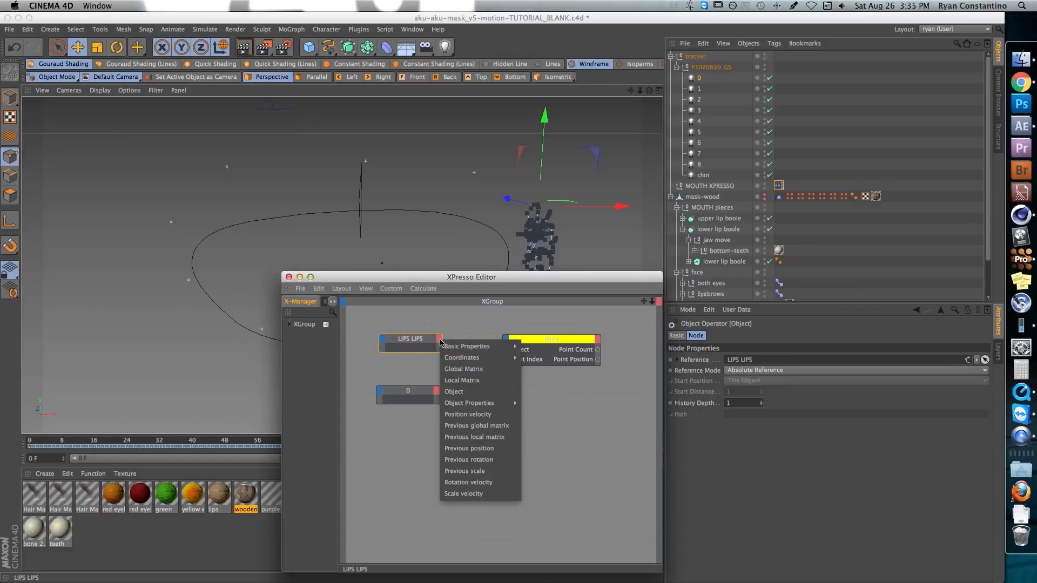
{"action": "left_click", "coordinate": [454, 392]}
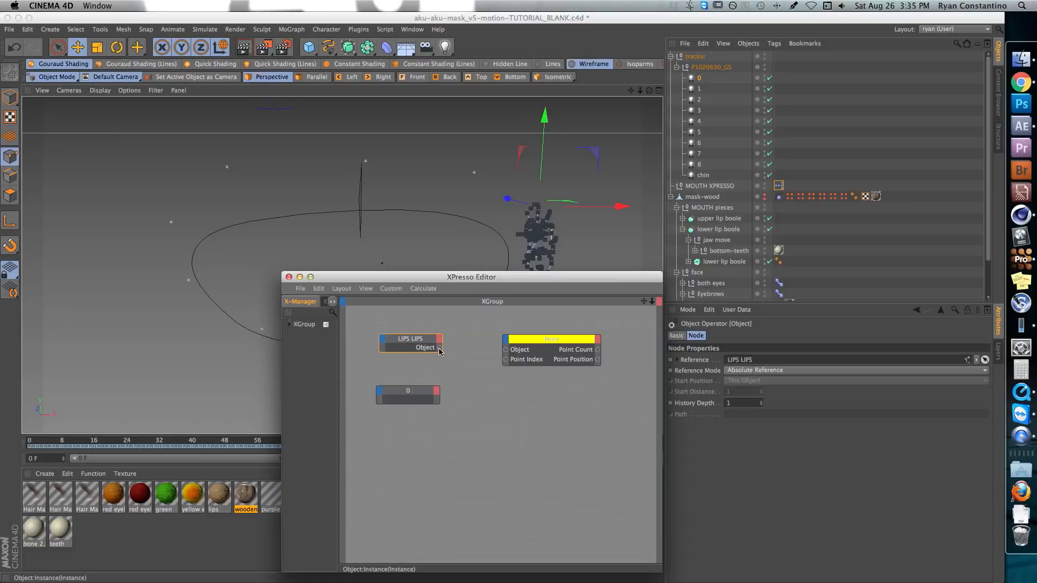
{"action": "left_click_drag", "start_coordinate": [440, 347], "coordinate": [554, 341]}
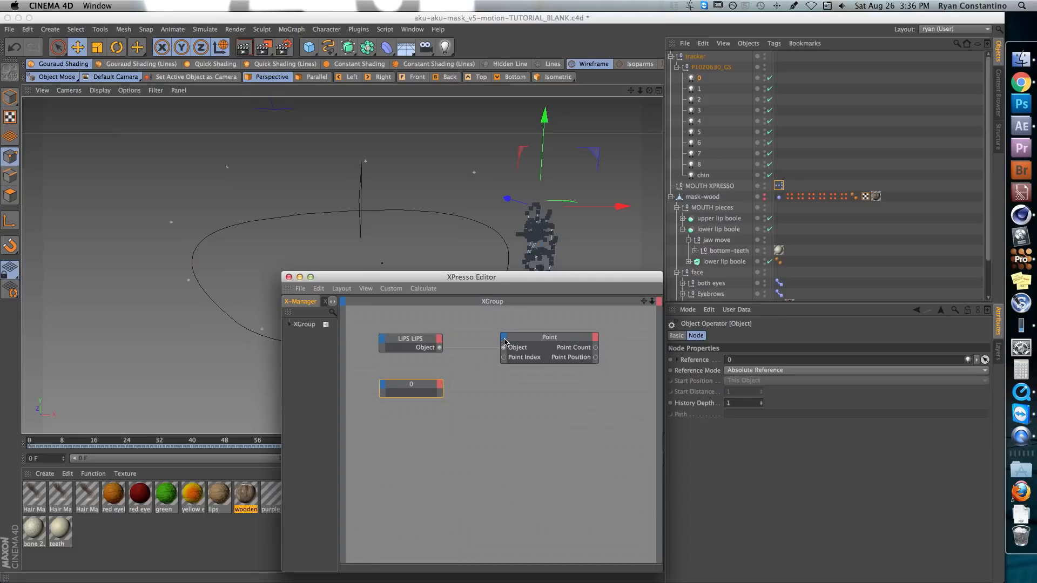
Feed the Global Position output of light 0 into a new Point Position input on the Point node
{"action": "left_click", "coordinate": [505, 342]}
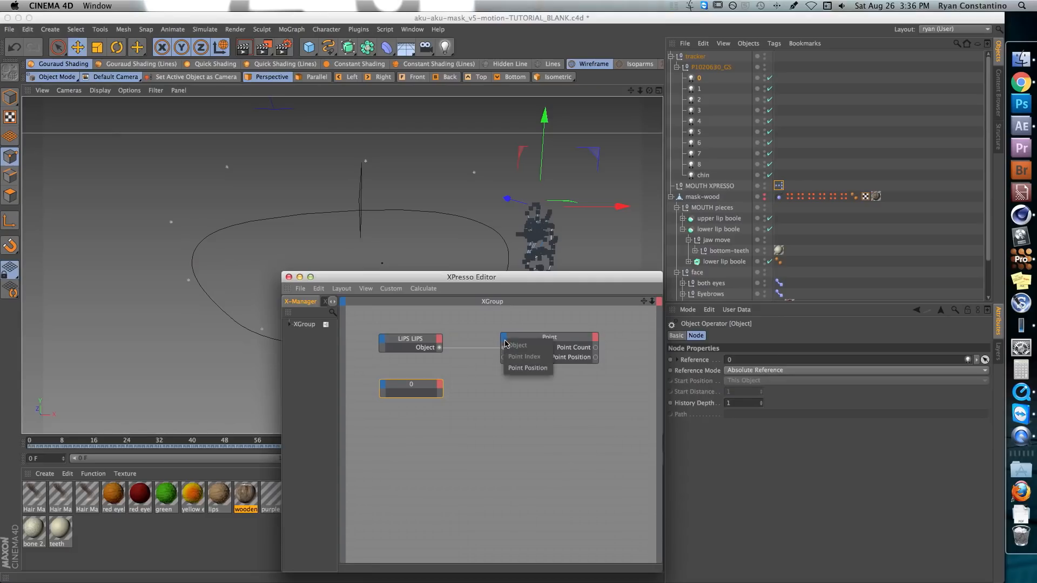
{"action": "left_click", "coordinate": [517, 368]}
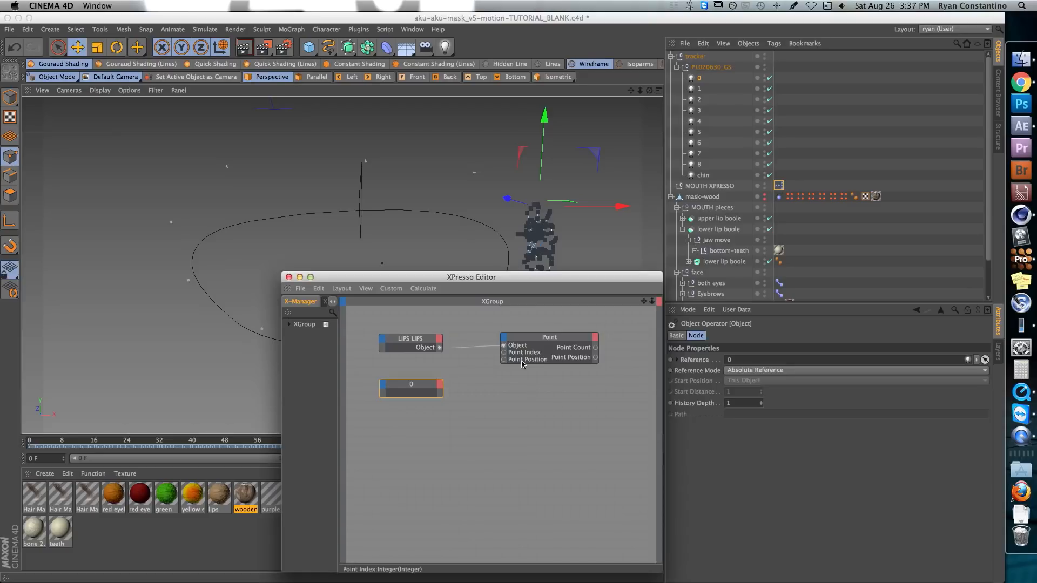
{"action": "left_click_drag", "start_coordinate": [423, 389], "coordinate": [424, 385]}
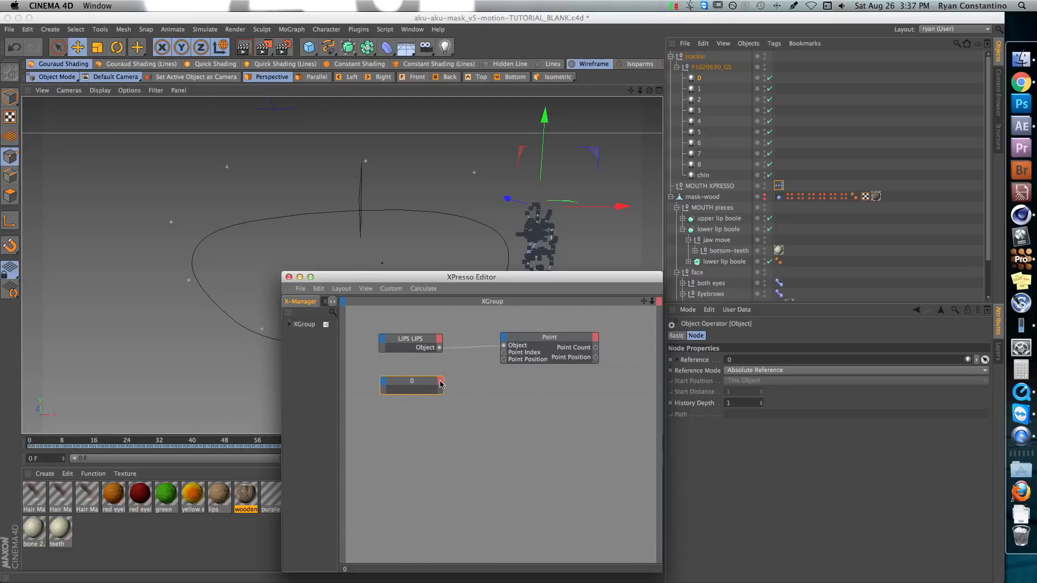
{"action": "left_click", "coordinate": [441, 384]}
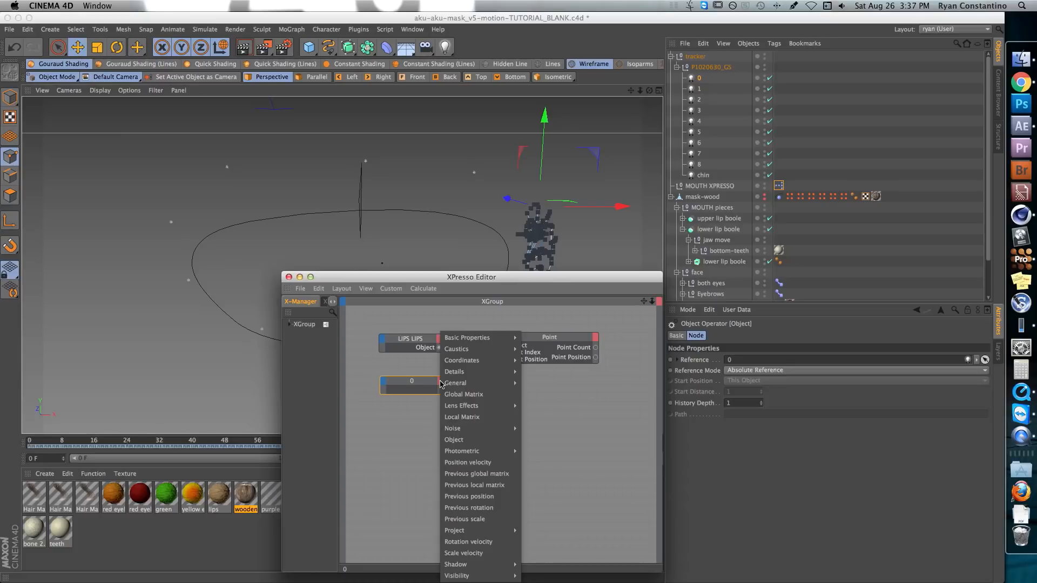
{"action": "mouse_move", "coordinate": [460, 363]}
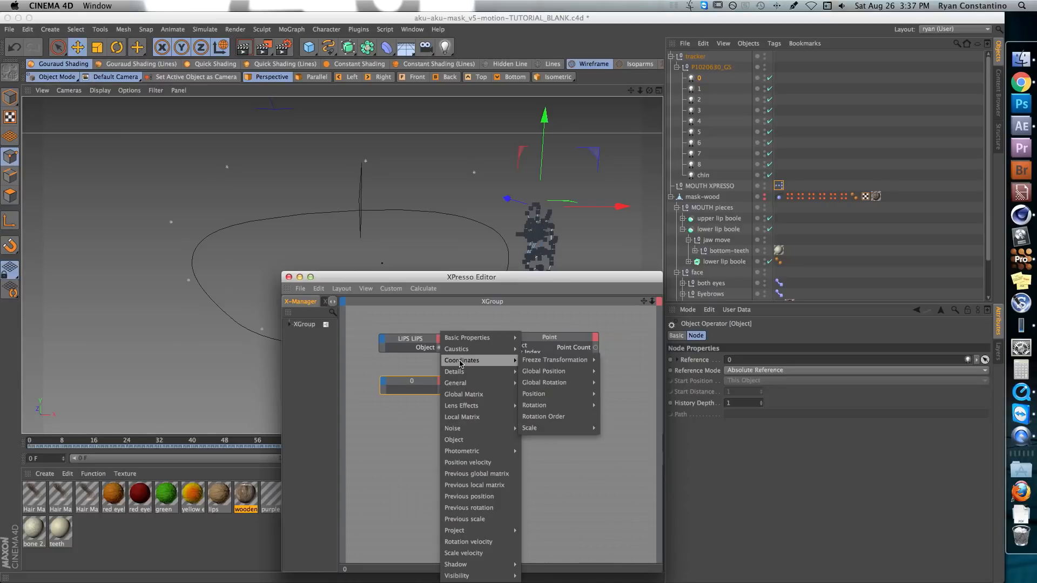
{"action": "mouse_move", "coordinate": [551, 372]}
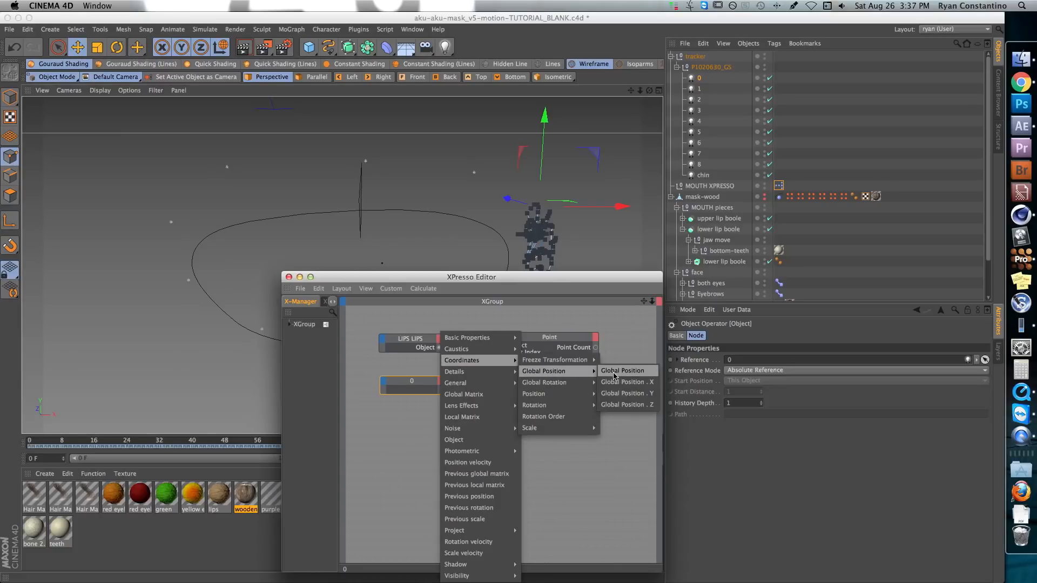
{"action": "left_click", "coordinate": [614, 372]}
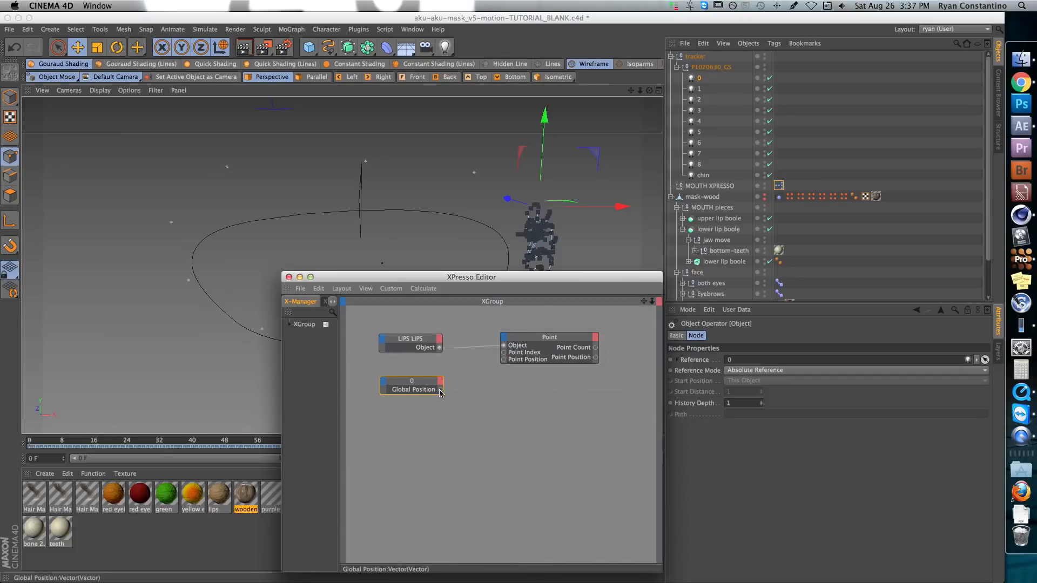
{"action": "left_click_drag", "start_coordinate": [503, 361], "coordinate": [504, 360]}
Uncover the viewport, deselect everything and scrub to frame 60 to check how the lips spline follows light 0
{"action": "left_click_drag", "start_coordinate": [512, 280], "coordinate": [719, 333]}
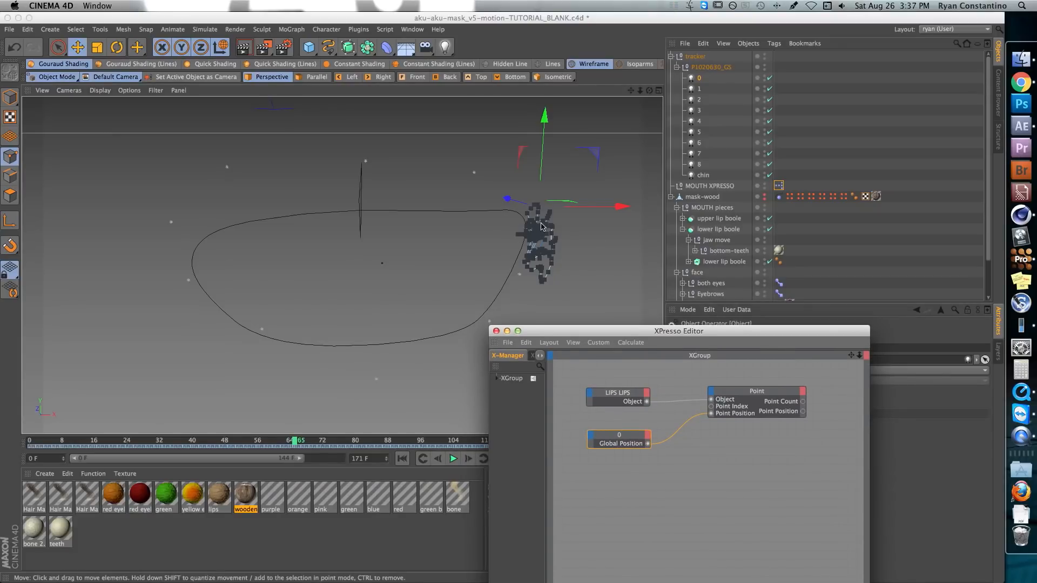
{"action": "left_click", "coordinate": [376, 408]}
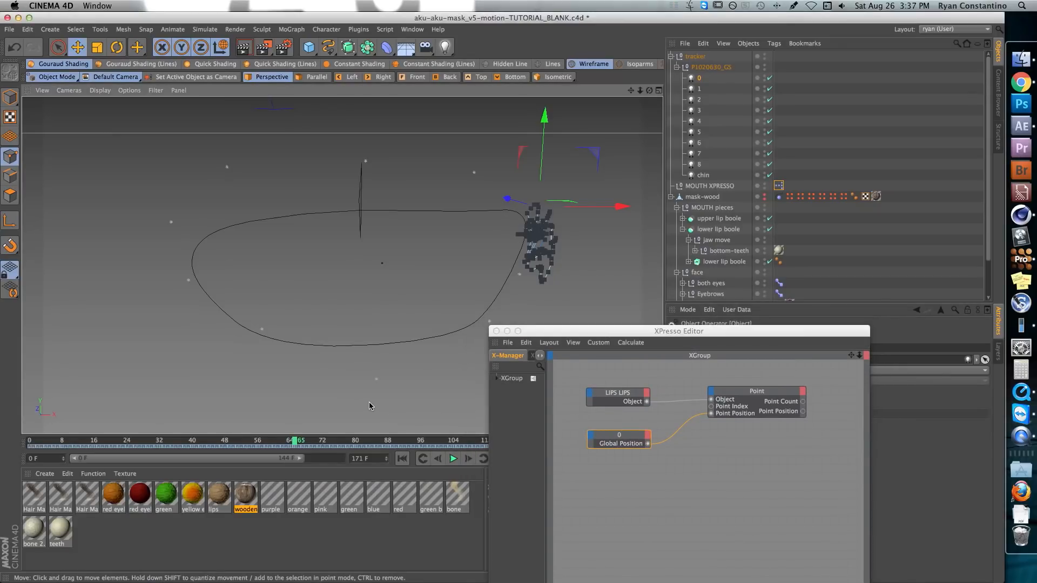
{"action": "left_click", "coordinate": [373, 406]}
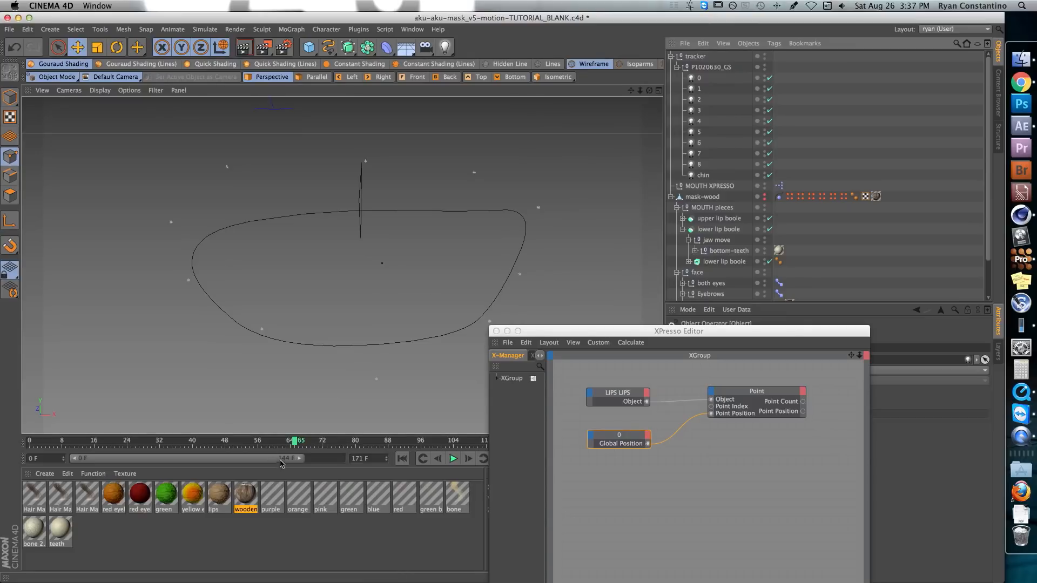
{"action": "mouse_move", "coordinate": [294, 441]}
{"action": "left_mouse_down"}
{"action": "mouse_move", "coordinate": [121, 444]}
{"action": "mouse_move", "coordinate": [241, 442]}
{"action": "mouse_move", "coordinate": [310, 423]}
{"action": "mouse_move", "coordinate": [430, 424]}
{"action": "mouse_move", "coordinate": [243, 440]}
{"action": "mouse_move", "coordinate": [274, 440]}
{"action": "left_mouse_up"}
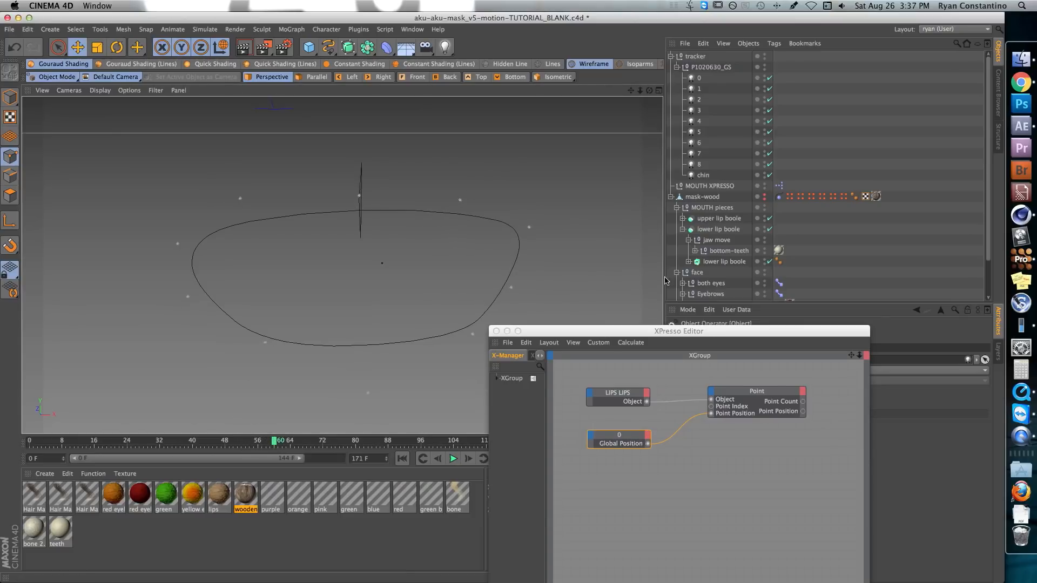
Add light 1 as a node below the light 0 node in the XPresso Editor
{"action": "left_click_drag", "start_coordinate": [665, 330], "coordinate": [733, 317]}
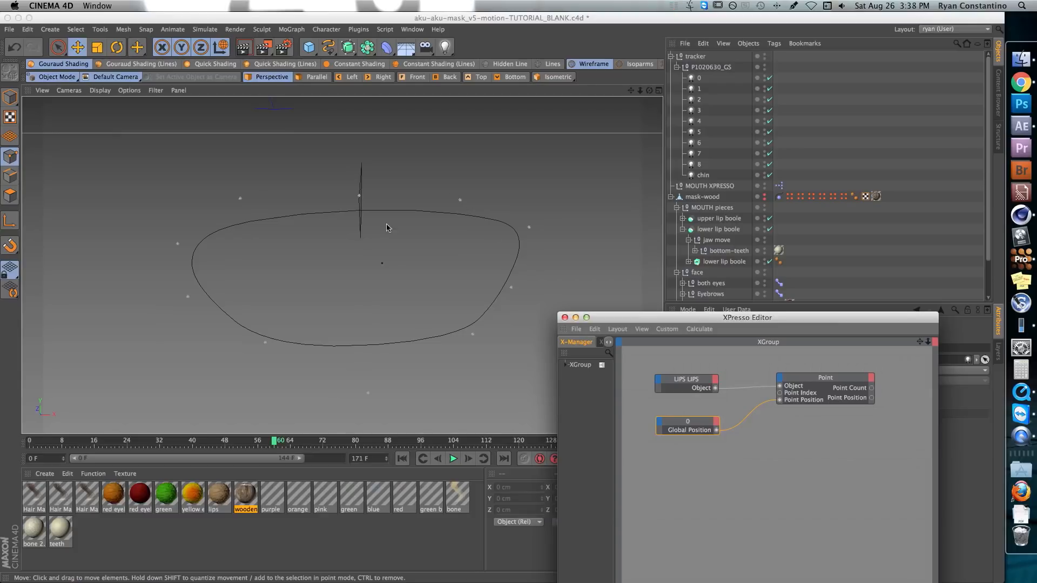
{"action": "left_click_drag", "start_coordinate": [702, 318], "coordinate": [679, 225]}
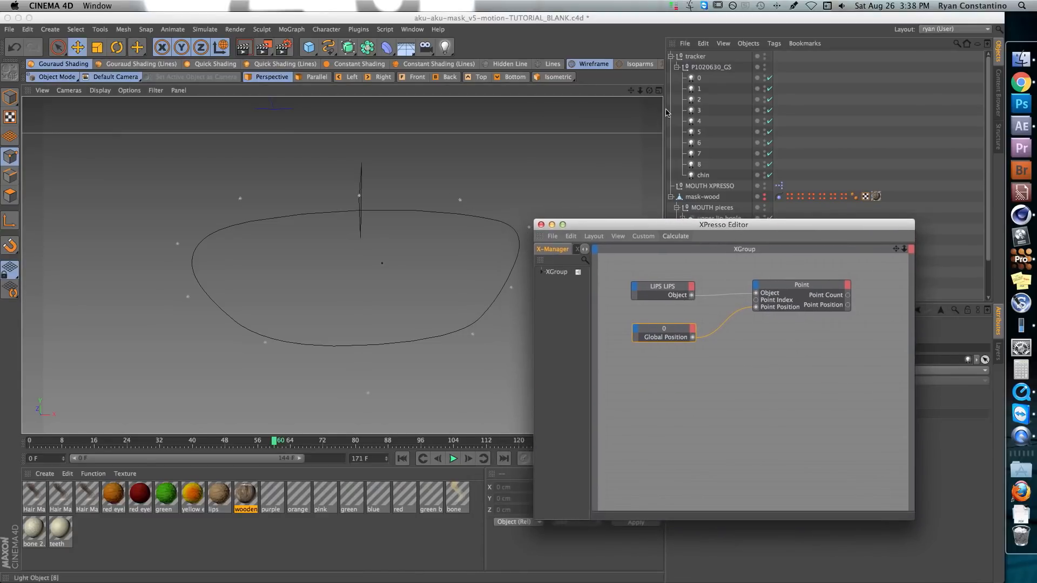
{"action": "left_click_drag", "start_coordinate": [693, 90], "coordinate": [675, 378]}
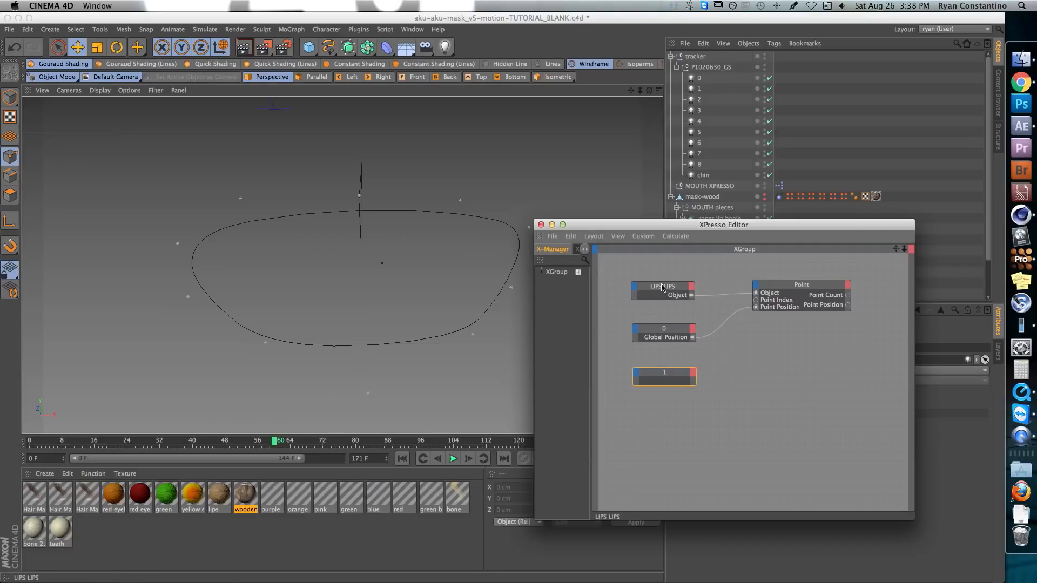
Add a second General Point node below the first Point node
{"action": "right_click", "coordinate": [747, 353]}
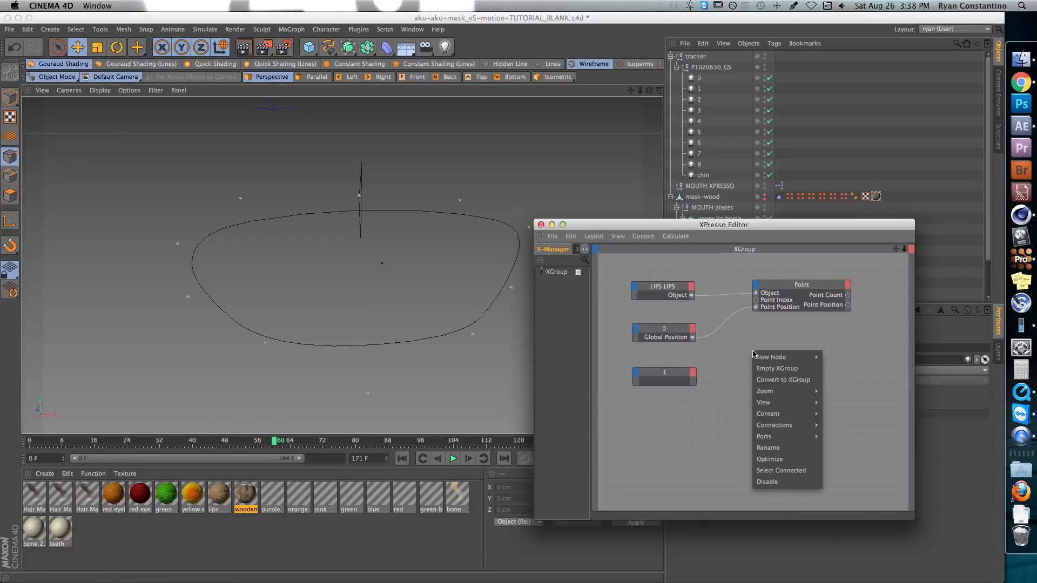
{"action": "mouse_move", "coordinate": [767, 359]}
{"action": "mouse_move", "coordinate": [838, 362]}
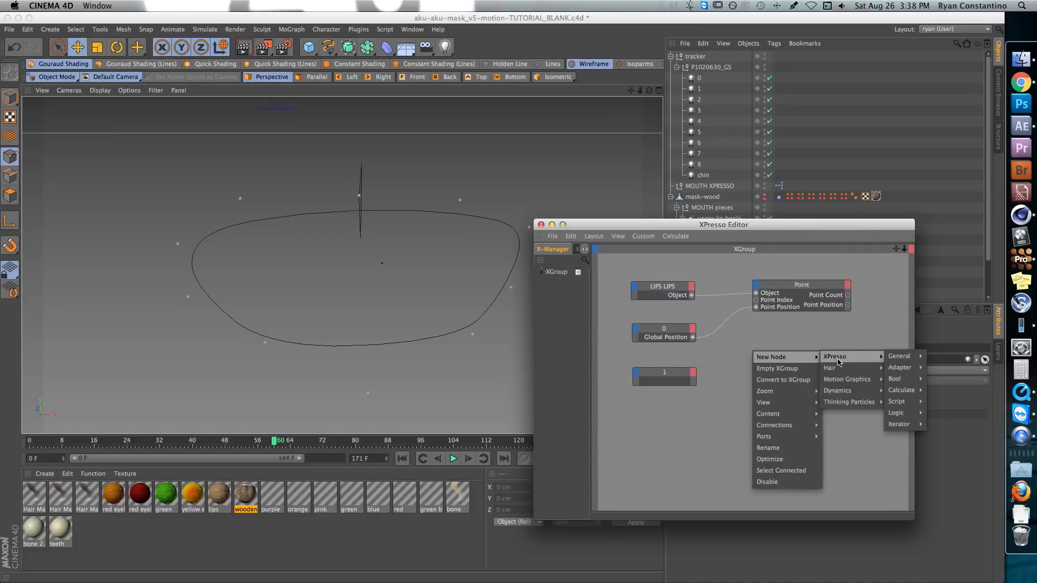
{"action": "mouse_move", "coordinate": [899, 360]}
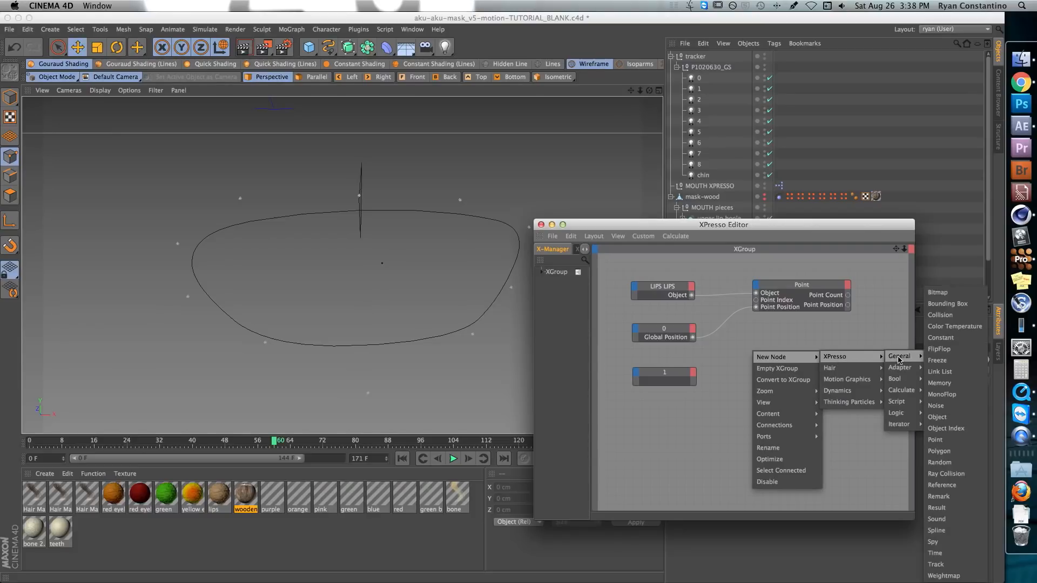
{"action": "left_click", "coordinate": [936, 439]}
{"action": "left_click", "coordinate": [739, 340]}
{"action": "left_click_drag", "start_coordinate": [738, 340], "coordinate": [789, 350]}
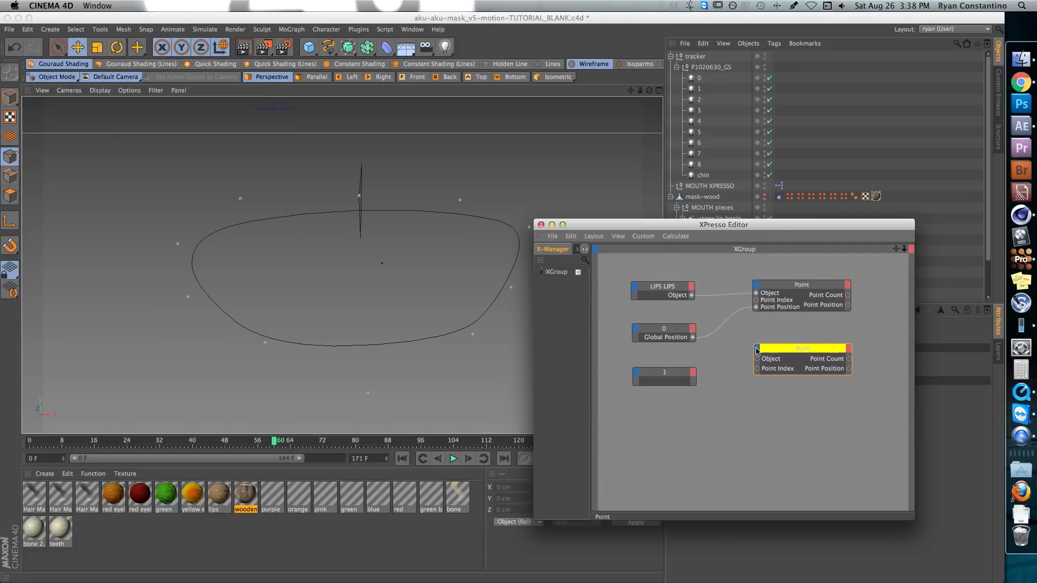
Connect light 1's Global Position to a new Point Position input on the second Point node, and LIPS LIPS's Object output to its Object input
{"action": "left_click", "coordinate": [757, 349]}
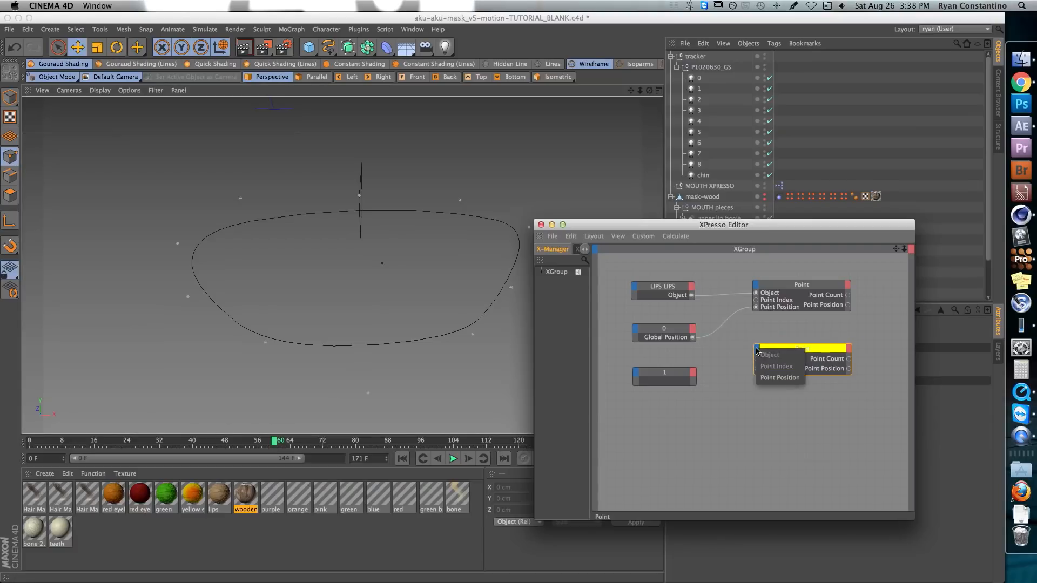
{"action": "left_click", "coordinate": [766, 379]}
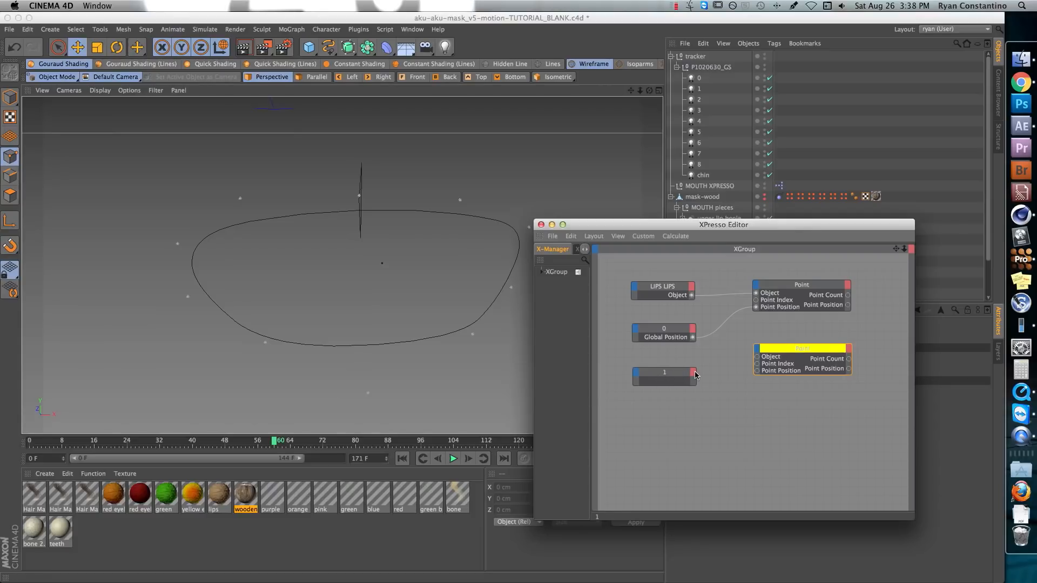
{"action": "left_click", "coordinate": [693, 372]}
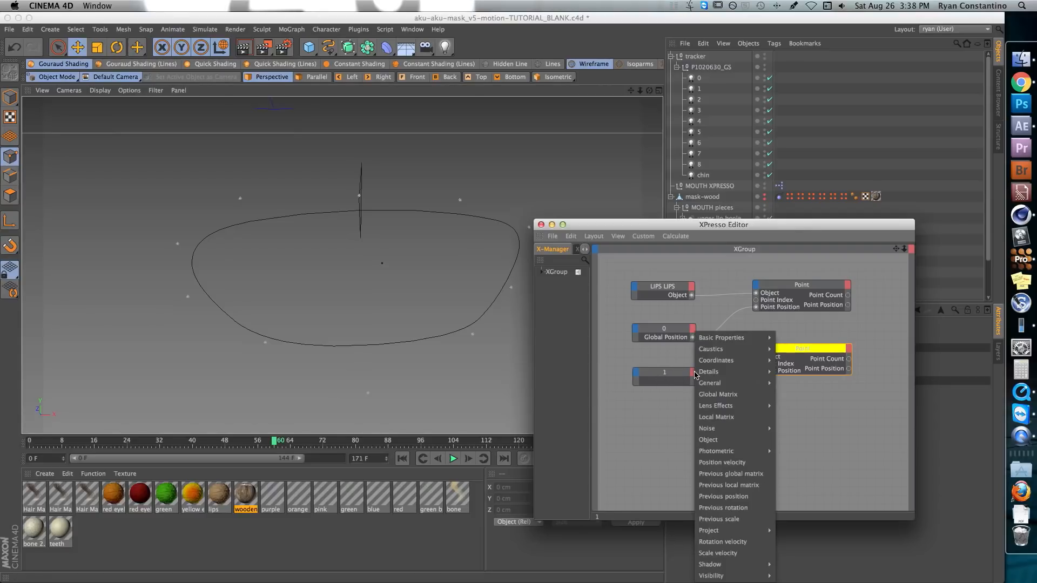
{"action": "mouse_move", "coordinate": [716, 358]}
{"action": "mouse_move", "coordinate": [799, 371]}
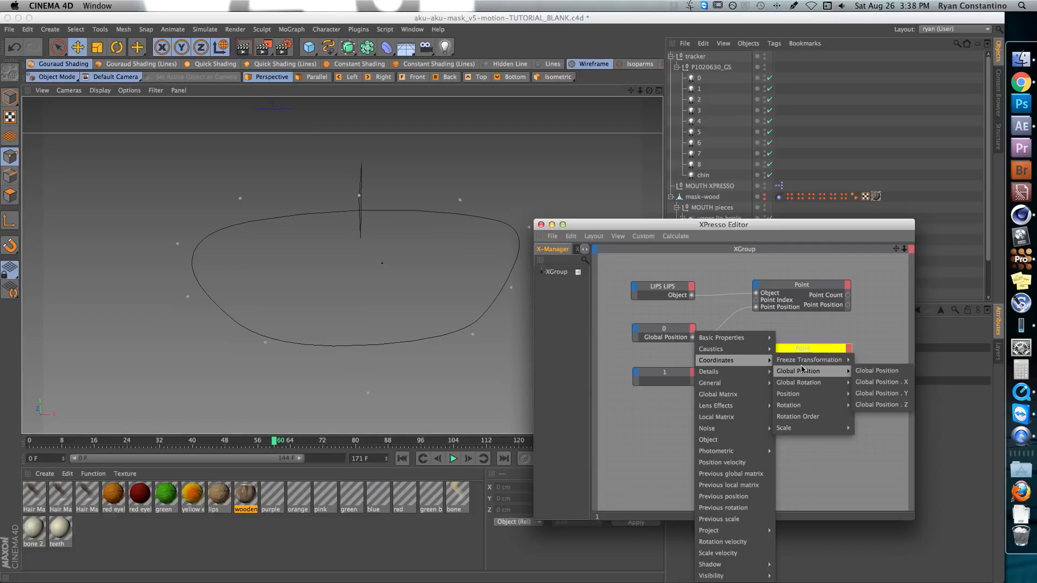
{"action": "left_click", "coordinate": [873, 372]}
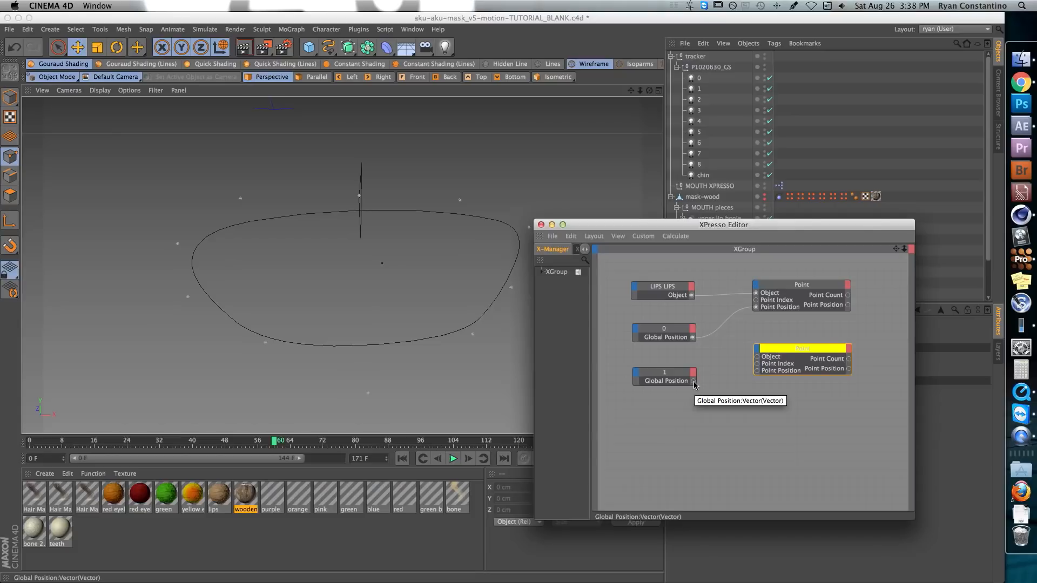
{"action": "left_click_drag", "start_coordinate": [693, 381], "coordinate": [757, 372]}
{"action": "left_click_drag", "start_coordinate": [692, 296], "coordinate": [756, 359]}
Set the second Point node's Point Index to 1 and compare it with the first Point node
{"action": "left_click_drag", "start_coordinate": [642, 231], "coordinate": [680, 236]}
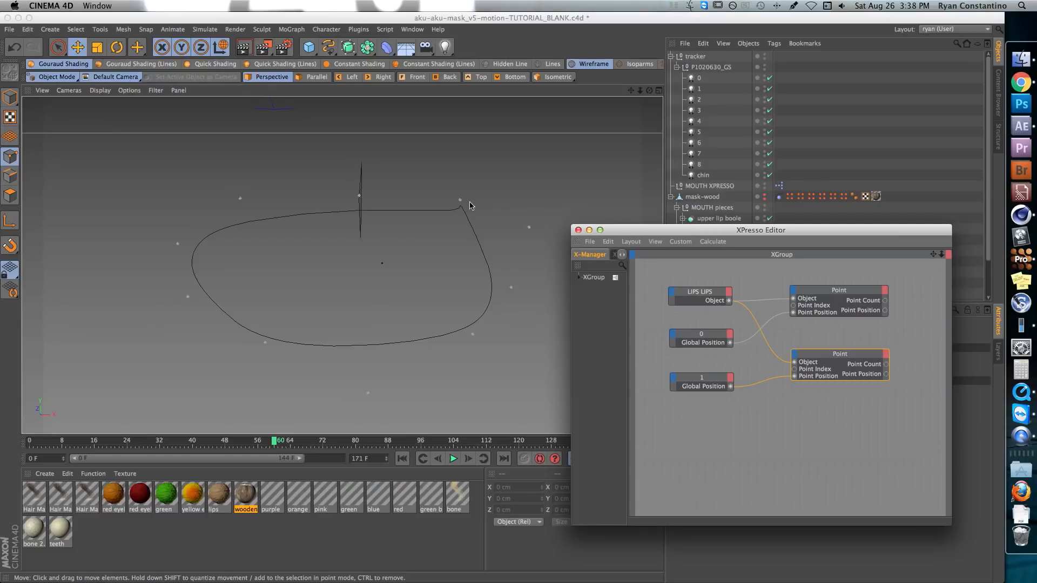
{"action": "left_click_drag", "start_coordinate": [748, 231], "coordinate": [438, 236]}
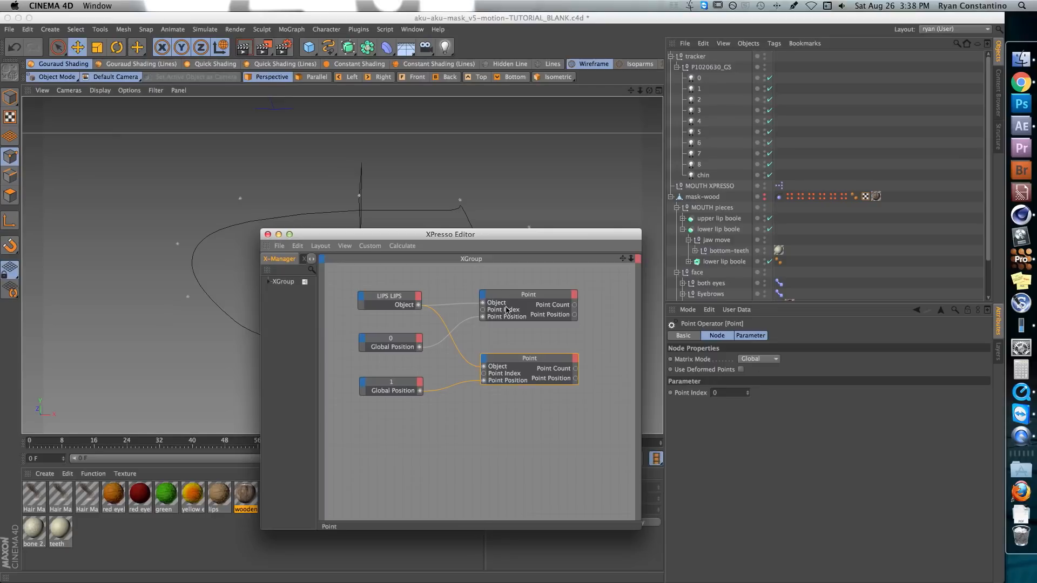
{"action": "left_click", "coordinate": [747, 392]}
{"action": "left_click_drag", "start_coordinate": [513, 236], "coordinate": [506, 257]}
{"action": "left_click", "coordinate": [527, 319]}
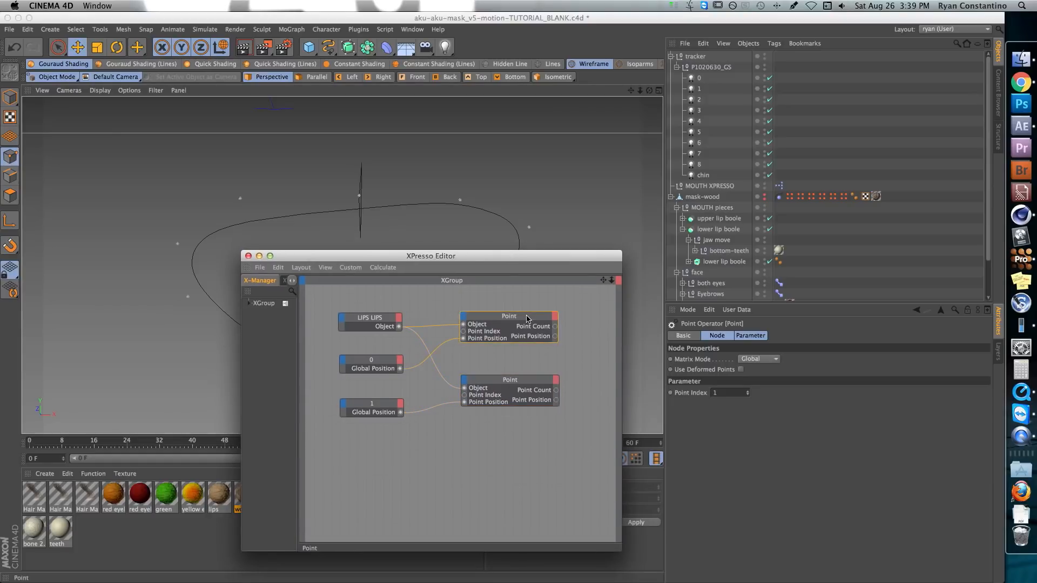
{"action": "left_click", "coordinate": [513, 382]}
Uncover the viewport and scrub the timeline around frame 63 to check how the spline follows lights 0 and 1
{"action": "left_click_drag", "start_coordinate": [542, 264], "coordinate": [875, 267]}
{"action": "mouse_move", "coordinate": [274, 442]}
{"action": "left_mouse_down"}
{"action": "mouse_move", "coordinate": [140, 440]}
{"action": "mouse_move", "coordinate": [279, 440]}
{"action": "left_mouse_up"}
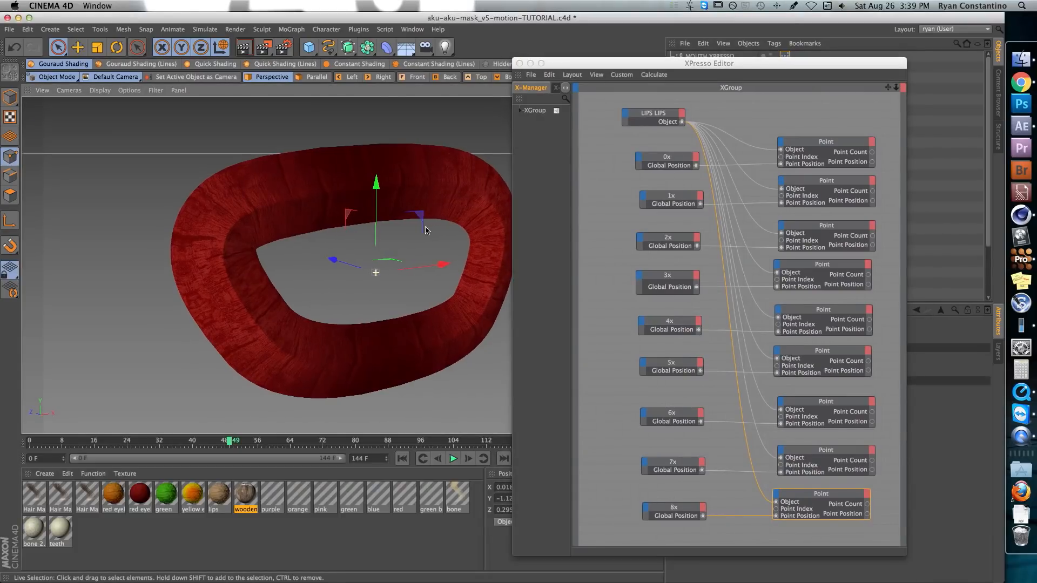
{"action": "left_click_drag", "start_coordinate": [426, 230], "coordinate": [419, 233], "text": "alt"}
{"action": "middle_click_drag", "start_coordinate": [419, 232], "coordinate": [327, 228], "text": "alt"}
Inspect the 1x light node in the completed XPresso network of aku-aku-mask_v5-motion-TUTORIAL.c4d
{"action": "left_click", "coordinate": [680, 193]}
{"action": "left_click_drag", "start_coordinate": [680, 193], "coordinate": [676, 194]}
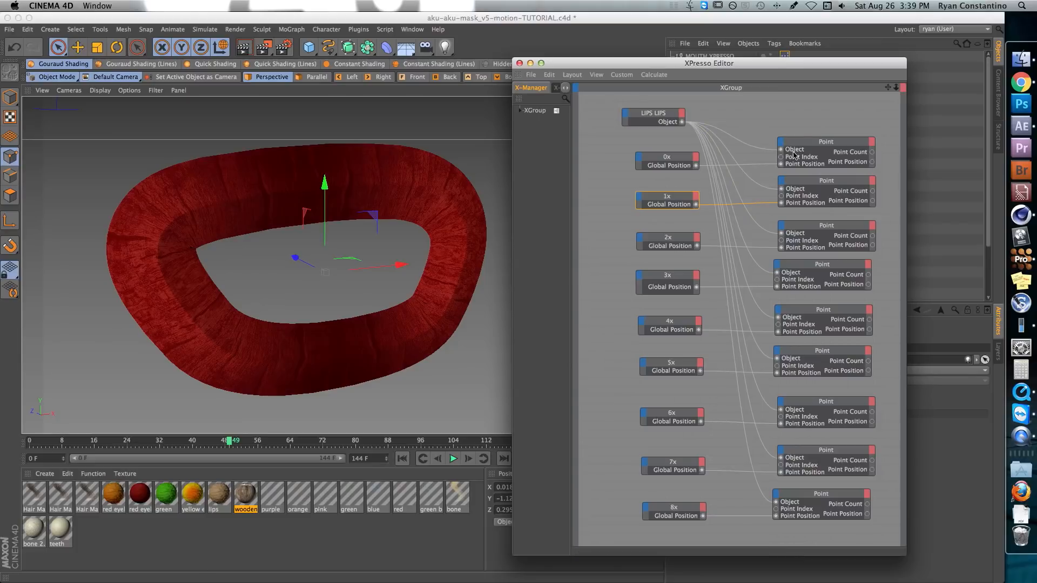
{"action": "left_click_drag", "start_coordinate": [761, 65], "coordinate": [750, 48]}
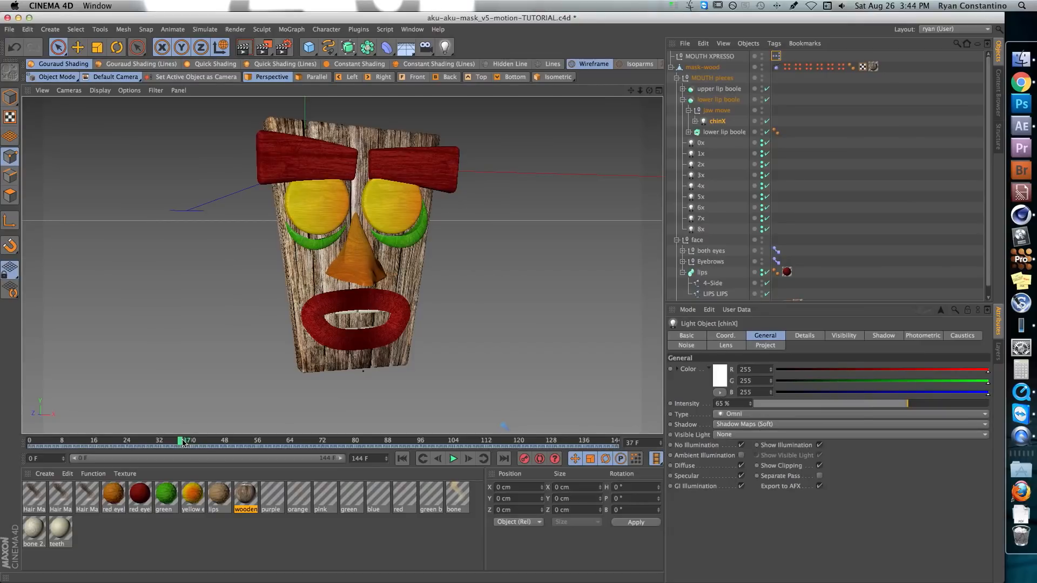
Scrub the finished mask animation from frame 46 past frame 73 to review the lip and jaw motion
{"action": "left_click", "coordinate": [218, 441]}
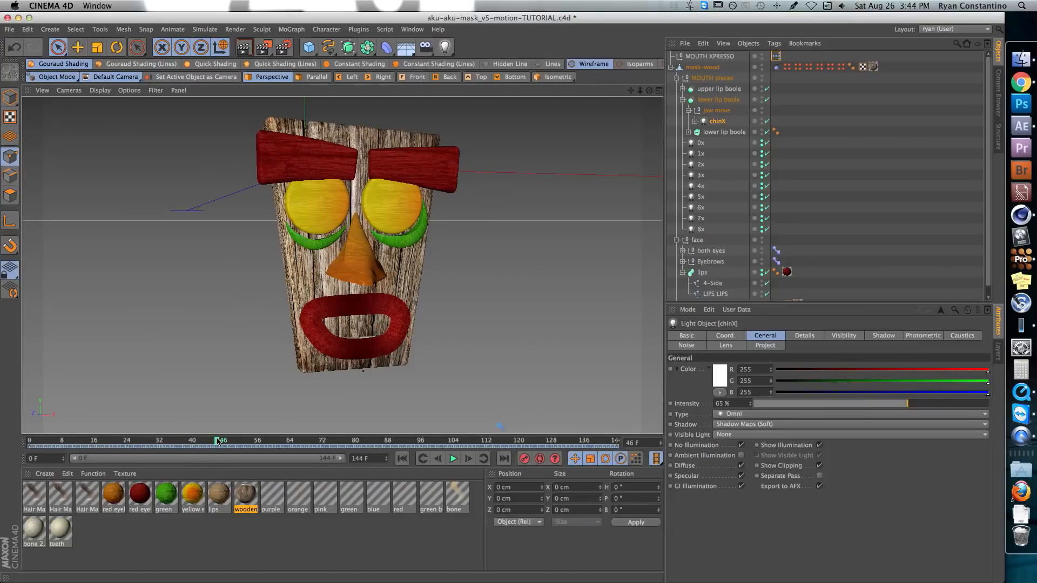
{"action": "left_click", "coordinate": [258, 442]}
{"action": "left_click", "coordinate": [305, 442]}
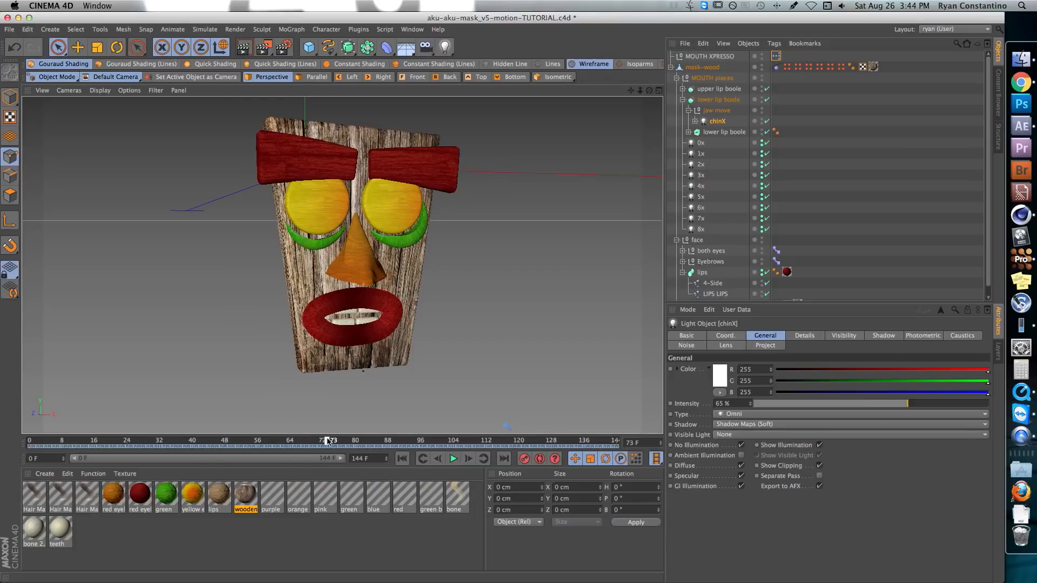
{"action": "left_click", "coordinate": [333, 442]}
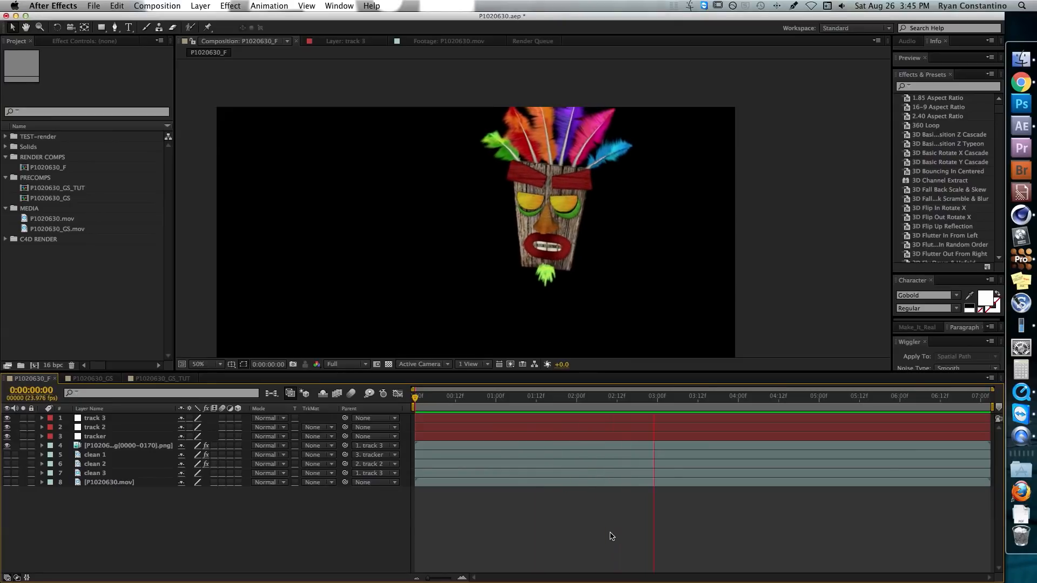